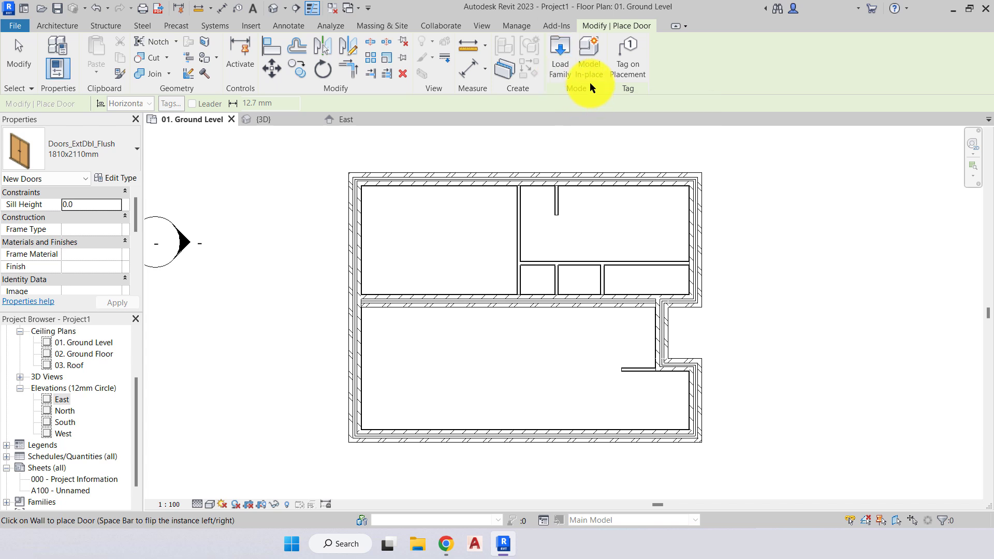
Switch Tag on Placement on for the new doors and back off again
{"action": "left_click", "coordinate": [643, 65]}
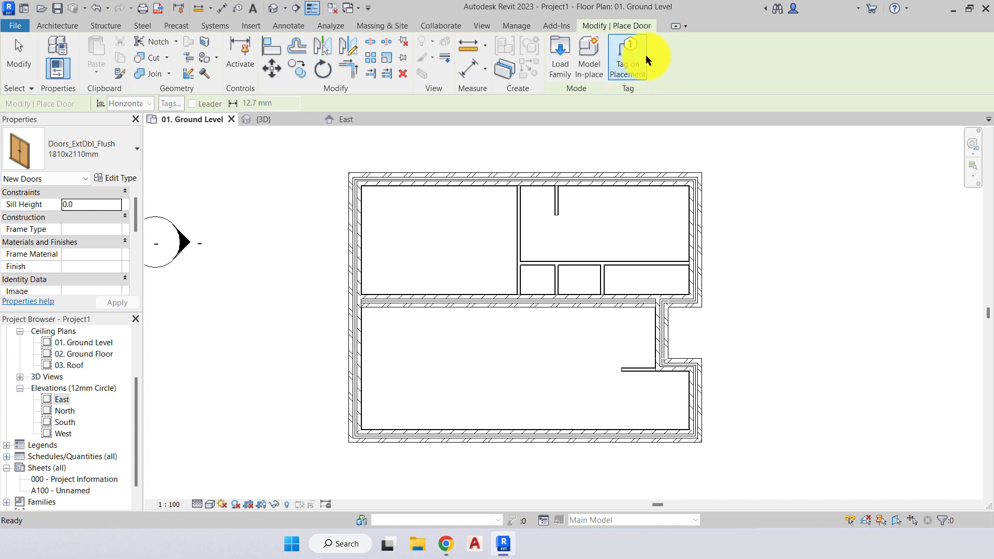
{"action": "left_click", "coordinate": [645, 55]}
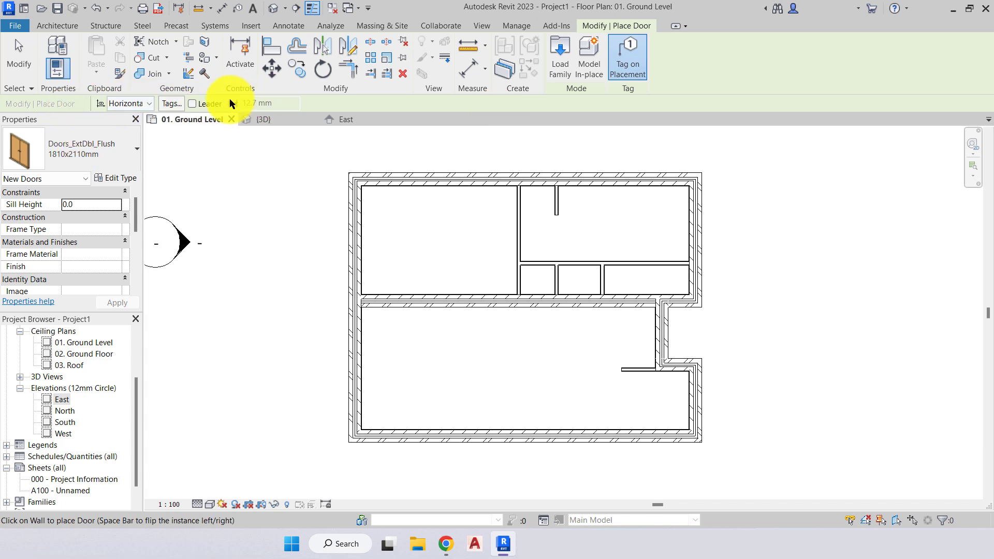
{"action": "left_click", "coordinate": [626, 53]}
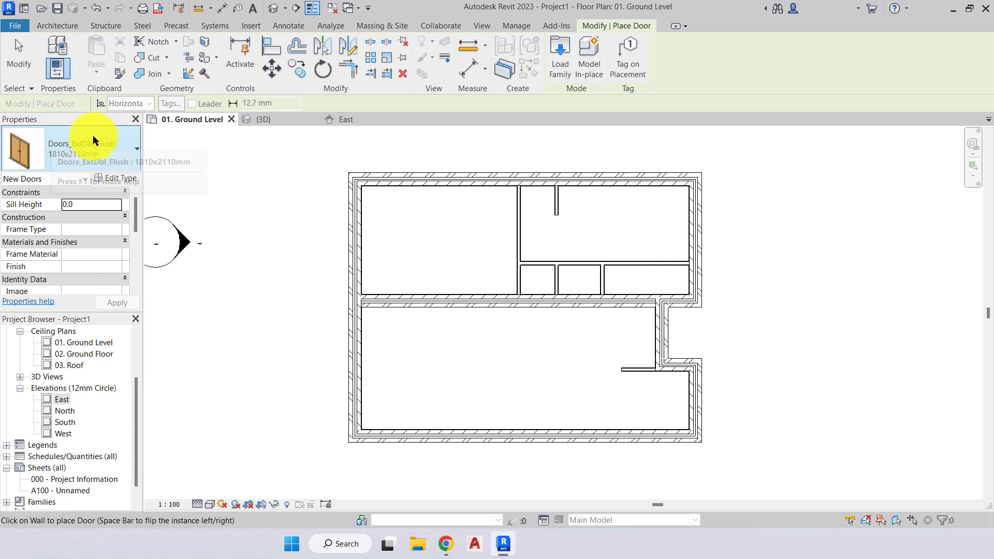
Review the loaded door families and sizes, and the UK library folders available for loading more families
{"action": "left_click", "coordinate": [128, 143]}
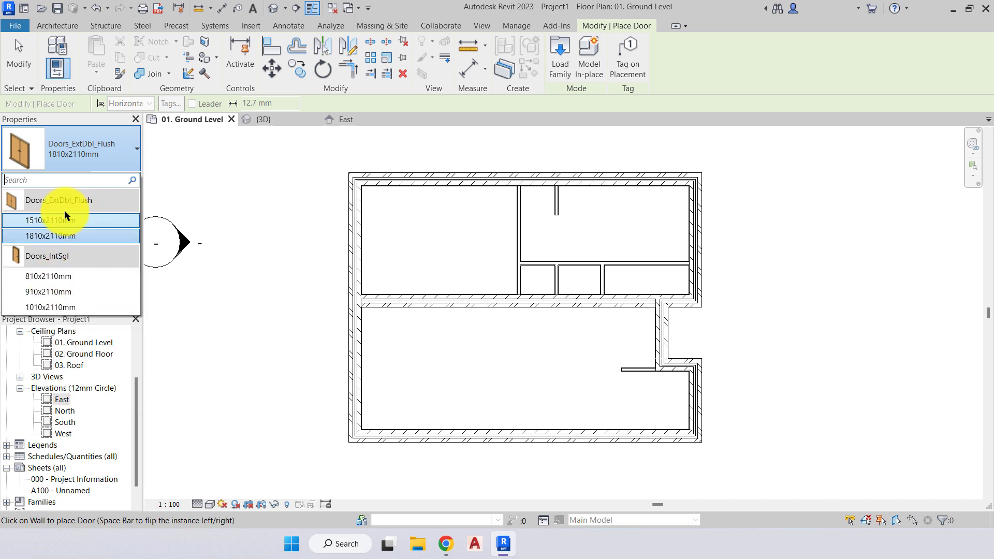
{"action": "mouse_move", "coordinate": [39, 200]}
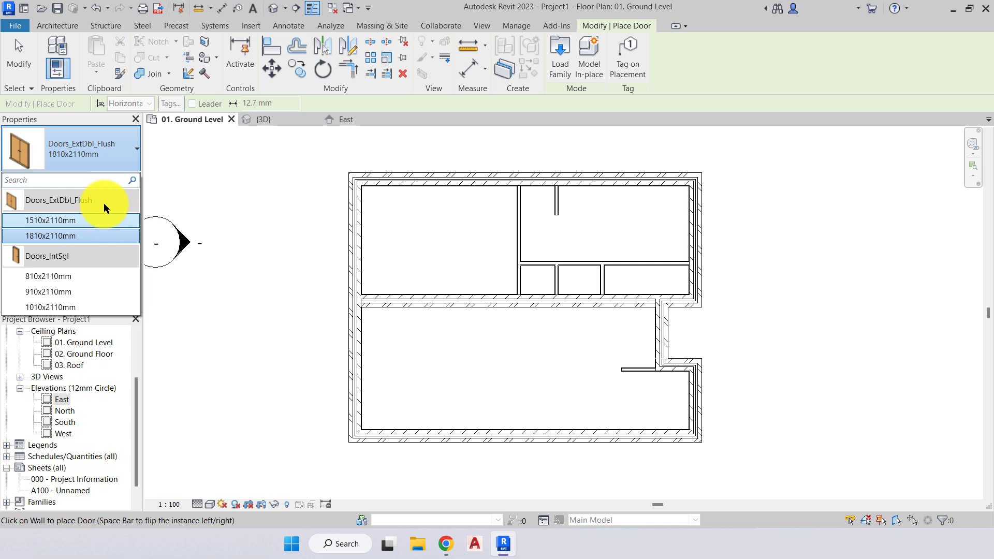
{"action": "mouse_move", "coordinate": [49, 260]}
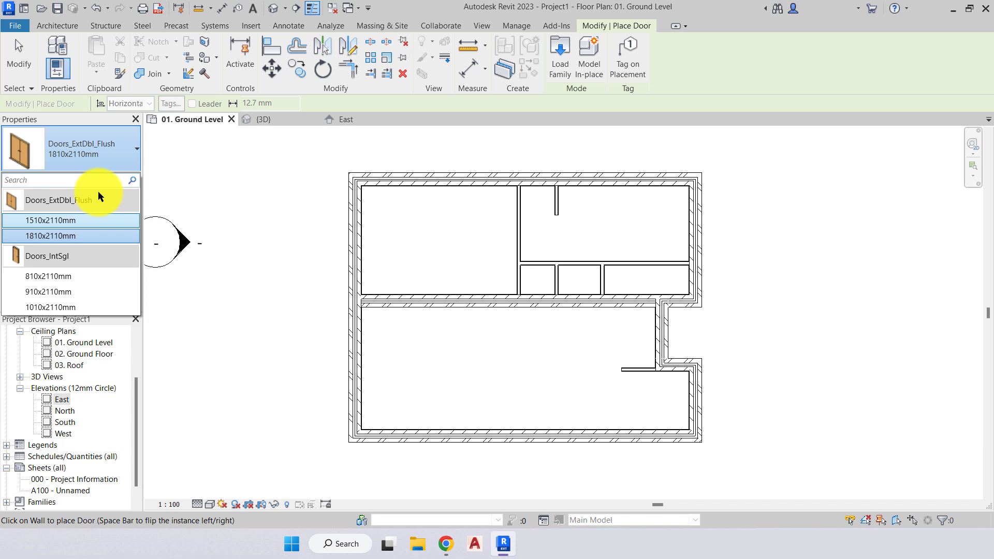
{"action": "left_click", "coordinate": [557, 71]}
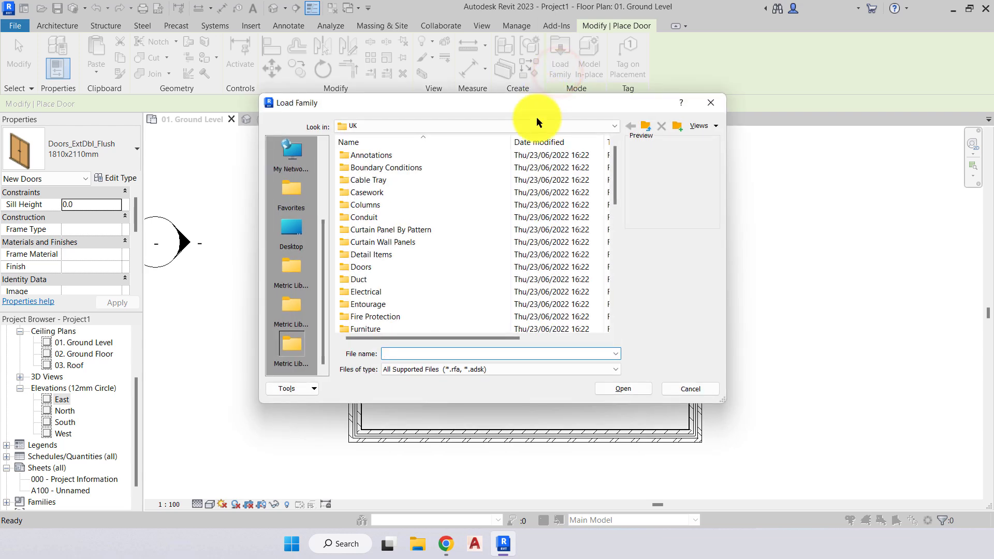
{"action": "left_click", "coordinate": [556, 106]}
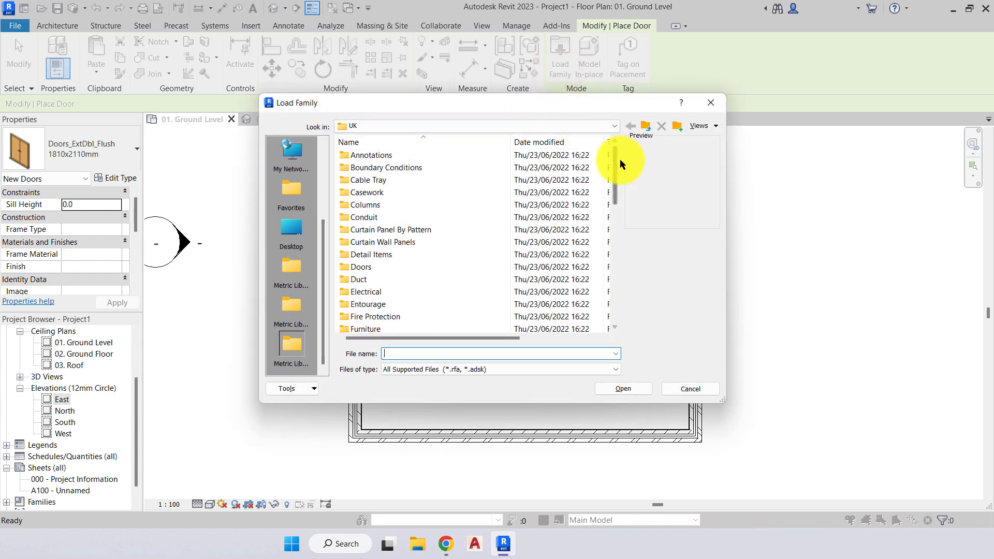
{"action": "mouse_move", "coordinate": [619, 160]}
{"action": "left_mouse_down"}
{"action": "mouse_move", "coordinate": [614, 293]}
{"action": "mouse_move", "coordinate": [622, 155]}
{"action": "left_mouse_up"}
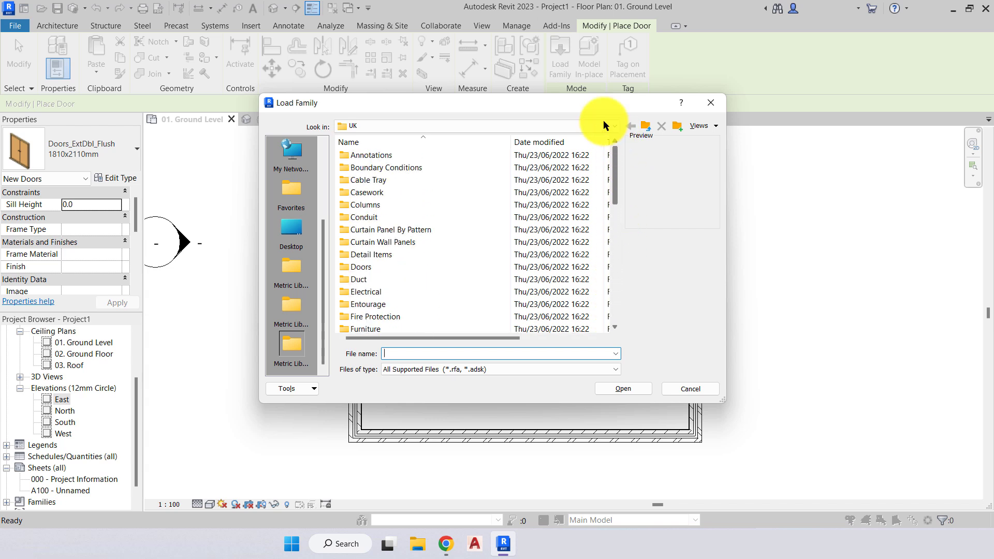
{"action": "left_click", "coordinate": [591, 106]}
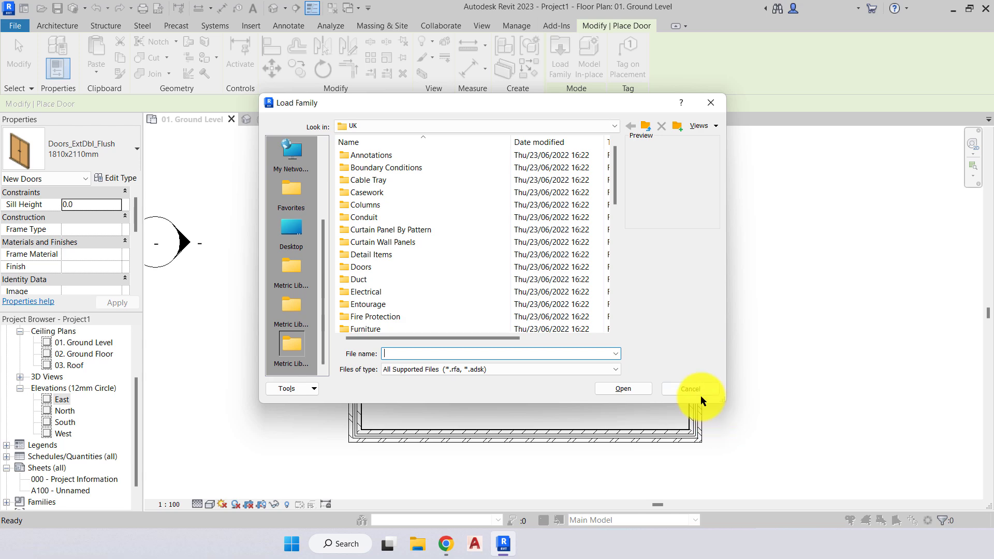
{"action": "left_click", "coordinate": [688, 389]}
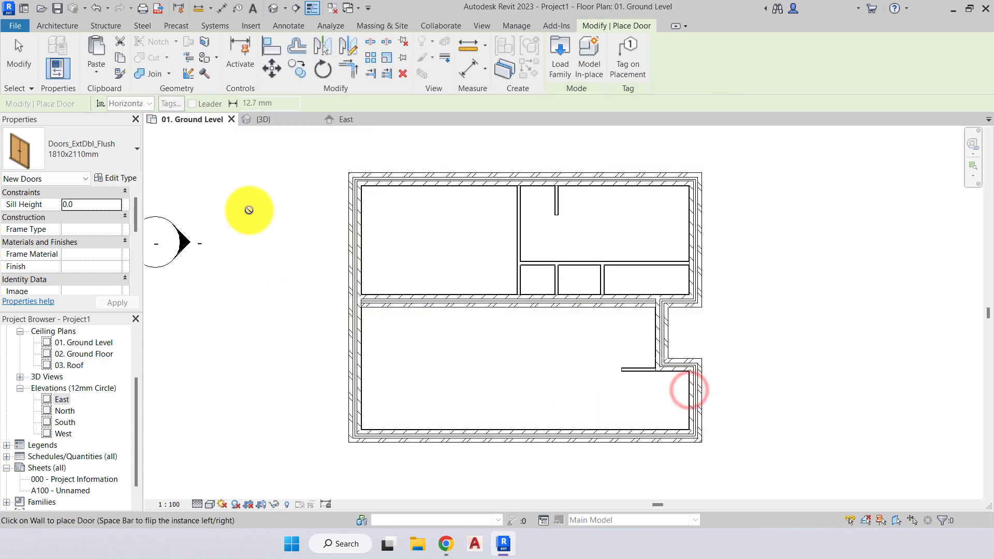
Choose the Doors_IntSgl 810x2110mm door type and flip its placement preview on the vertical partition between the upper rooms
{"action": "left_click", "coordinate": [89, 136]}
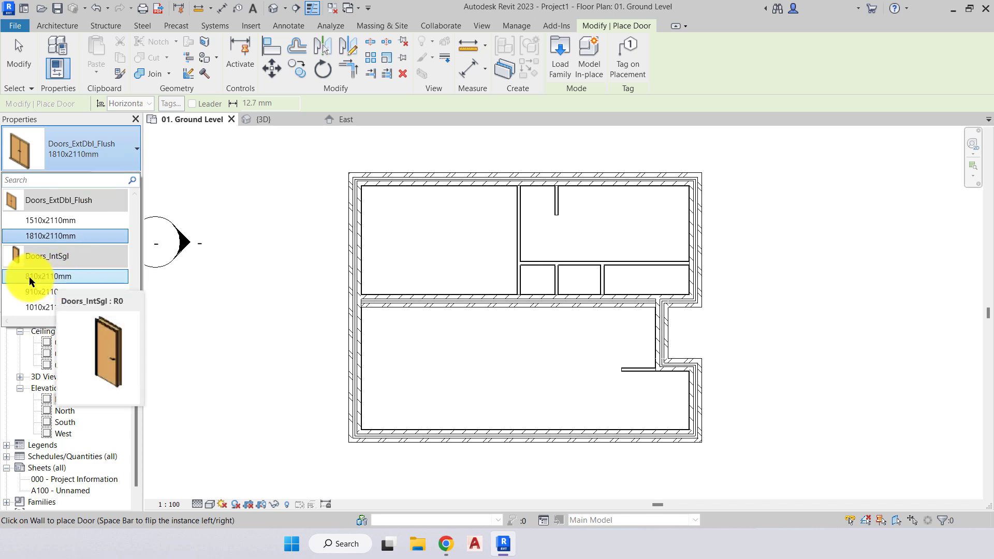
{"action": "left_click", "coordinate": [63, 277]}
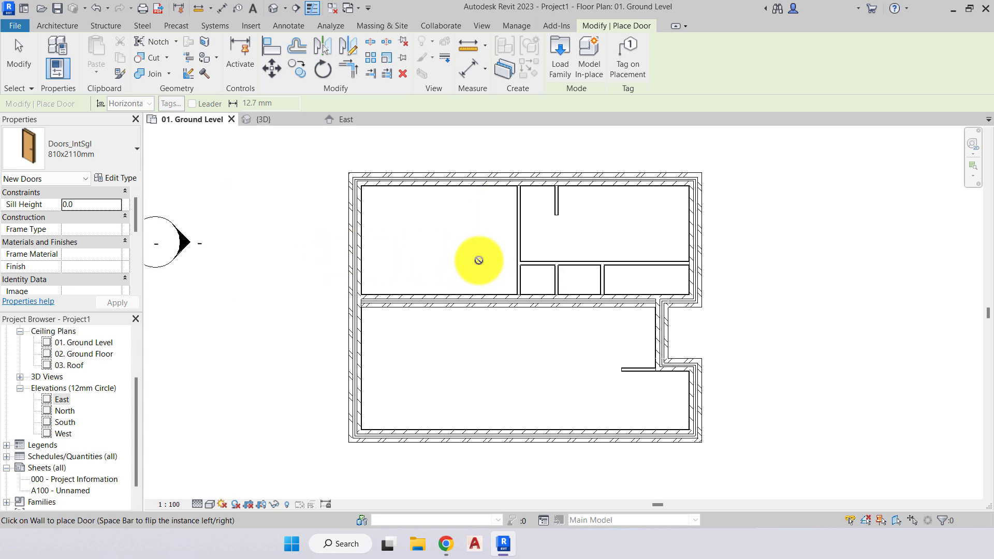
{"action": "middle_click_drag", "start_coordinate": [486, 266], "coordinate": [370, 285]}
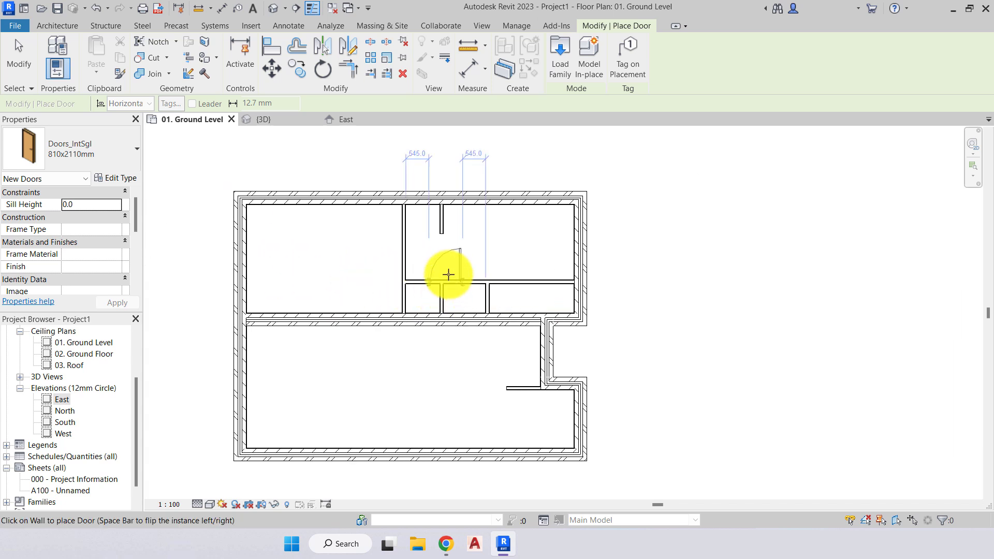
{"action": "scroll", "coordinate": [449, 265], "scroll_direction": "up", "scroll_amount": 5}
{"action": "mouse_move", "coordinate": [457, 260]}
{"action": "middle_mouse_down"}
{"action": "mouse_move", "coordinate": [441, 318]}
{"action": "mouse_move", "coordinate": [425, 302]}
{"action": "middle_mouse_up"}
{"action": "scroll", "coordinate": [433, 291], "scroll_direction": "up", "scroll_amount": 1}
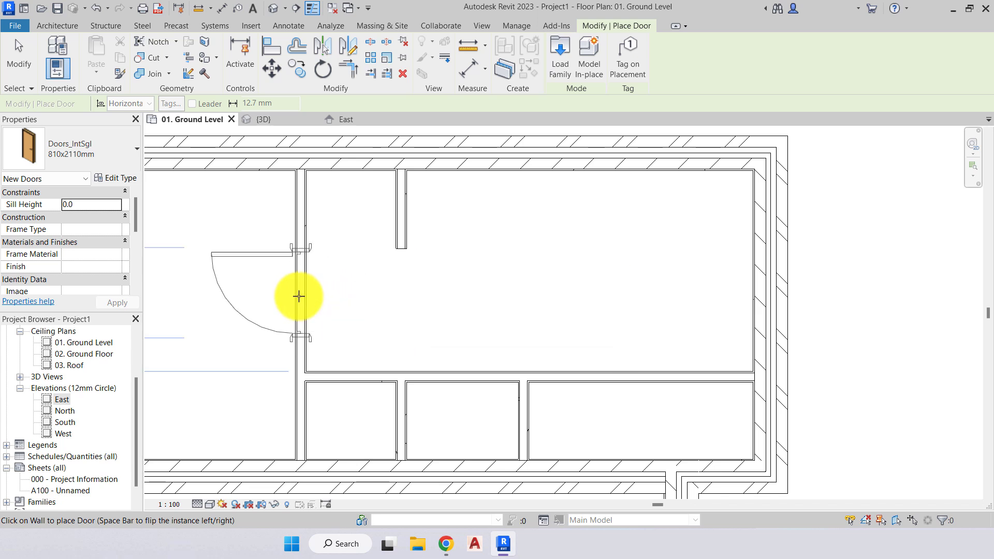
{"action": "middle_click_drag", "start_coordinate": [306, 296], "coordinate": [378, 317]}
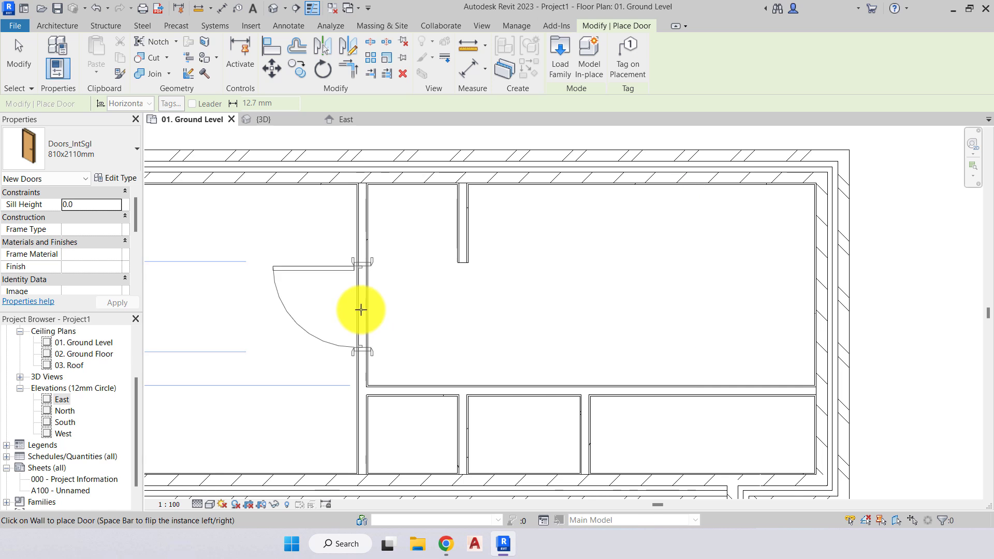
{"action": "key", "text": "space"}
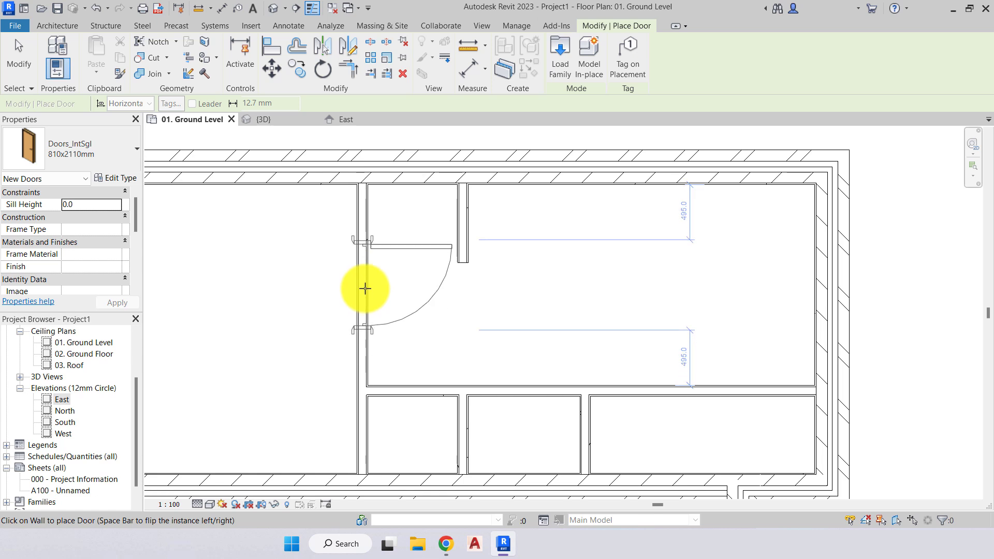
Place the door in the vertical partition about 100 mm above the horizontal partition, hinged at its lower end and opening to the right
{"action": "scroll", "coordinate": [365, 289], "scroll_direction": "down", "scroll_amount": 3}
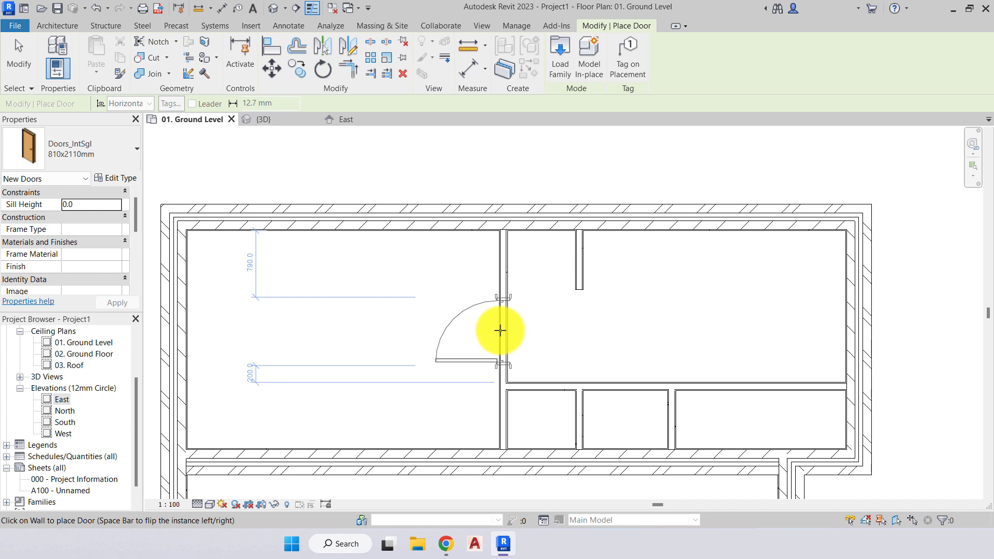
{"action": "scroll", "coordinate": [499, 332], "scroll_direction": "up", "scroll_amount": 2}
{"action": "scroll", "coordinate": [501, 332], "scroll_direction": "up", "scroll_amount": 1}
{"action": "middle_click_drag", "start_coordinate": [507, 339], "coordinate": [608, 344]}
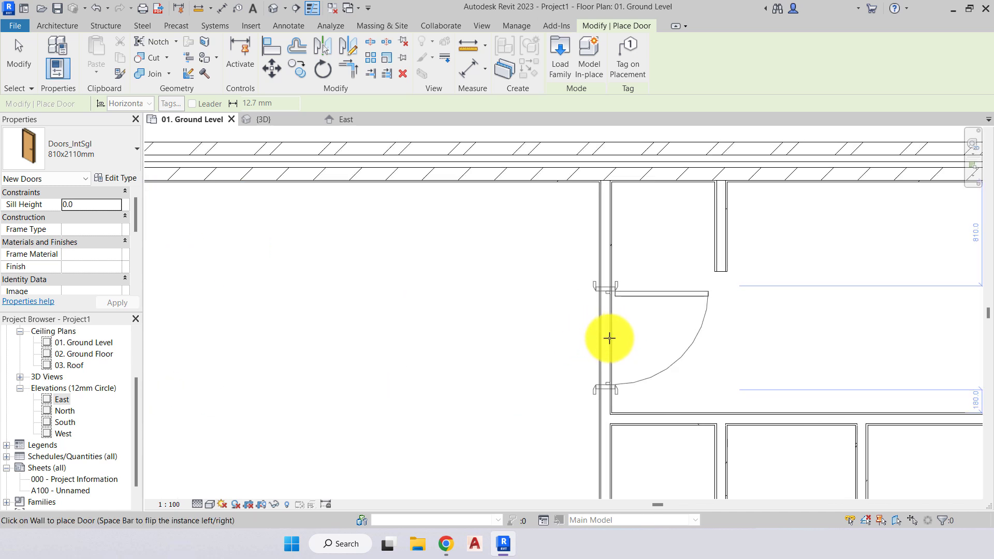
{"action": "scroll", "coordinate": [609, 338], "scroll_direction": "down", "scroll_amount": 2}
{"action": "key", "text": "space"}
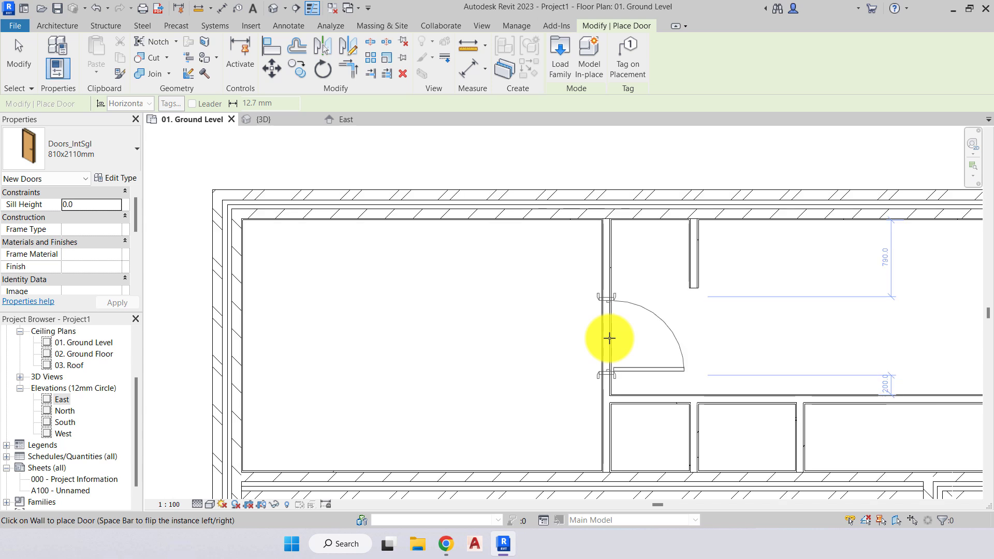
{"action": "middle_click_drag", "start_coordinate": [610, 338], "coordinate": [265, 327]}
{"action": "scroll", "coordinate": [516, 311], "scroll_direction": "up", "scroll_amount": 2}
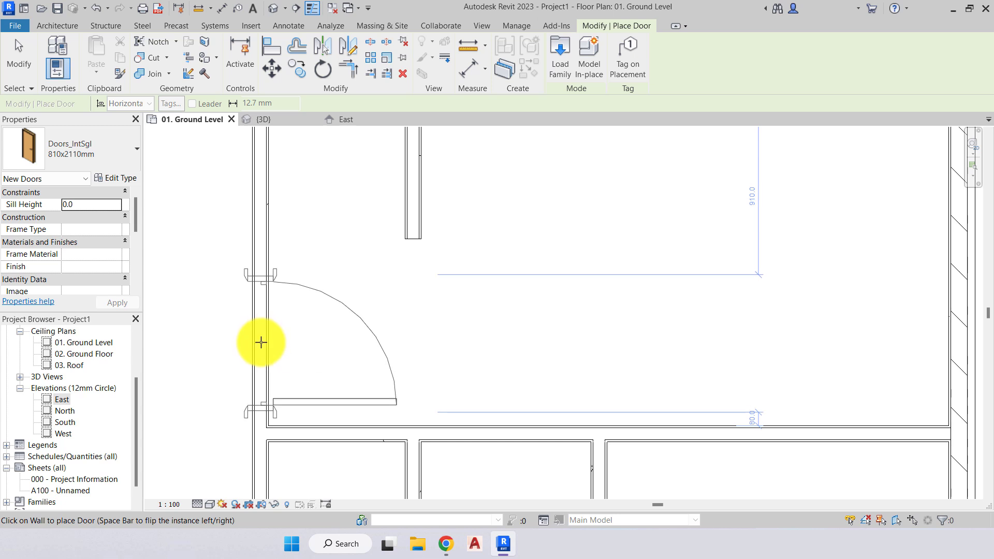
{"action": "left_click", "coordinate": [260, 340]}
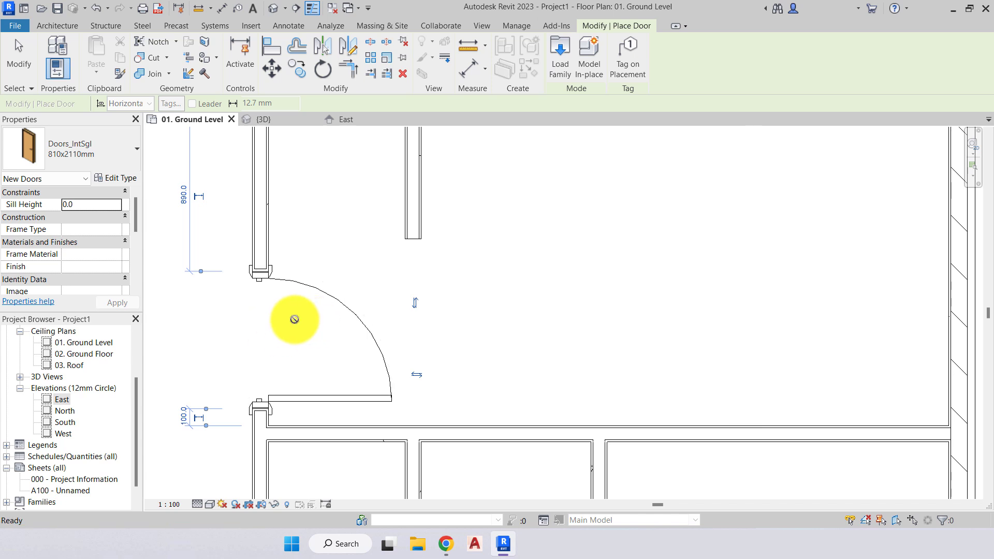
{"action": "key", "text": "Escape"}
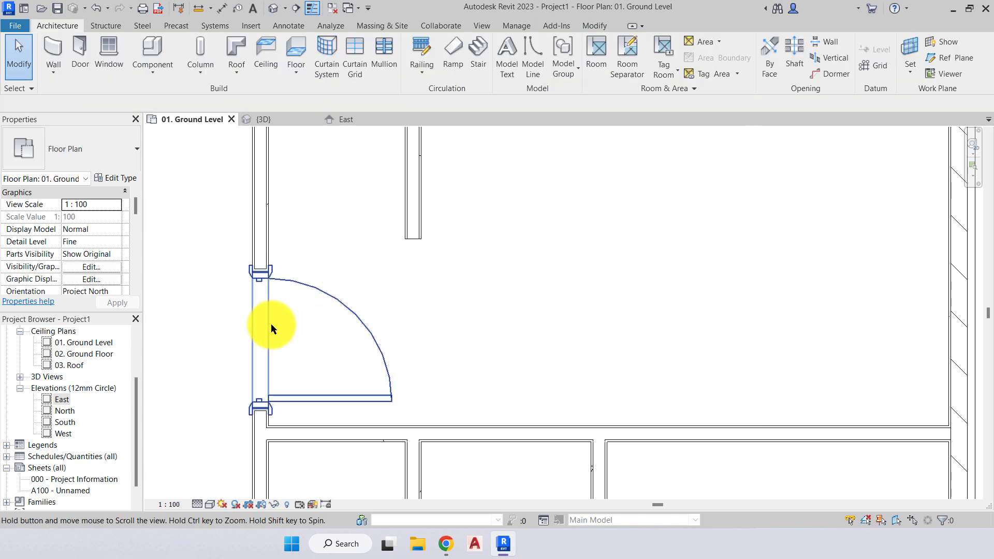
Select the placed door and examine its temporary dimensions to the adjacent walls and its frame at the wall end
{"action": "middle_click_drag", "start_coordinate": [272, 329], "coordinate": [364, 356]}
{"action": "left_click", "coordinate": [400, 323]}
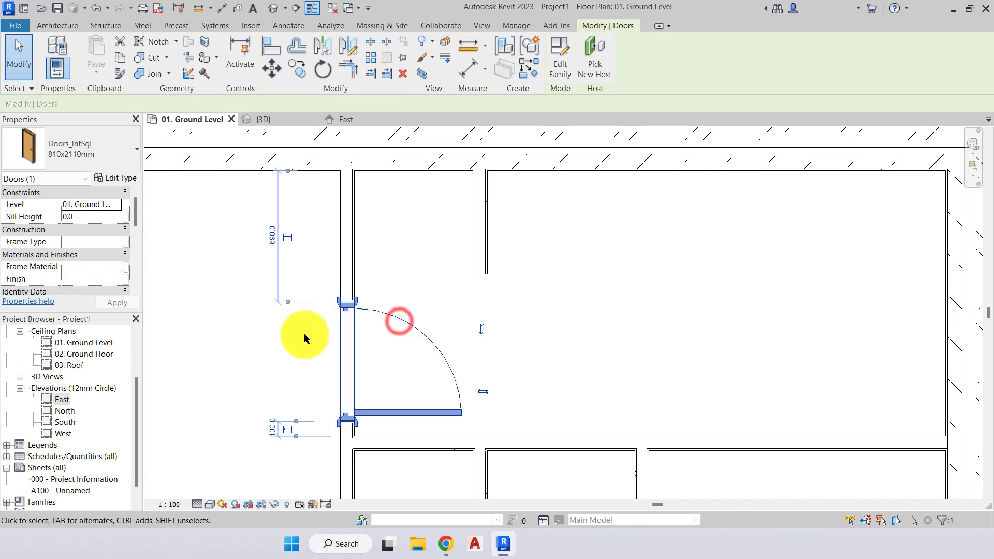
{"action": "middle_click_drag", "start_coordinate": [291, 333], "coordinate": [353, 325]}
{"action": "scroll", "coordinate": [337, 399], "scroll_direction": "up", "scroll_amount": 3}
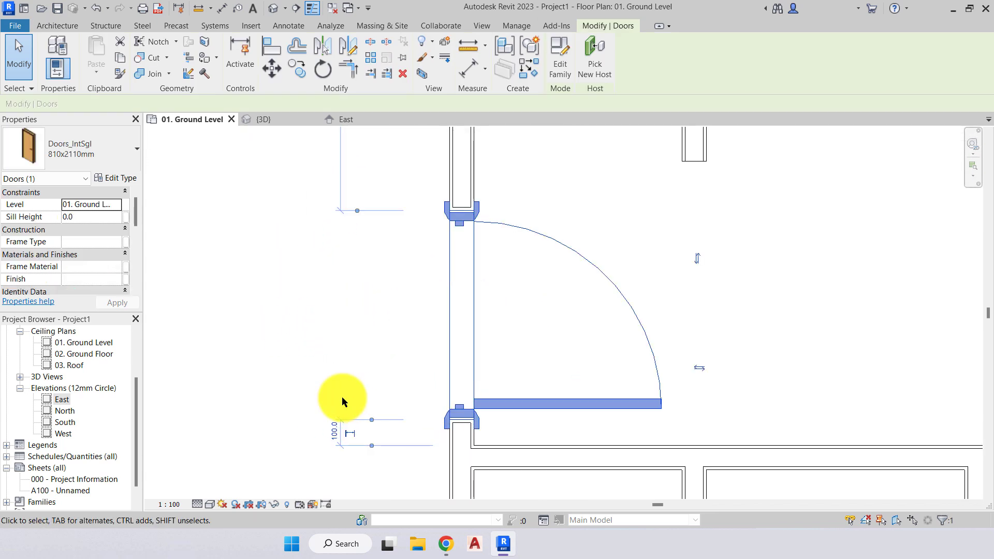
{"action": "scroll", "coordinate": [355, 417], "scroll_direction": "up", "scroll_amount": 2}
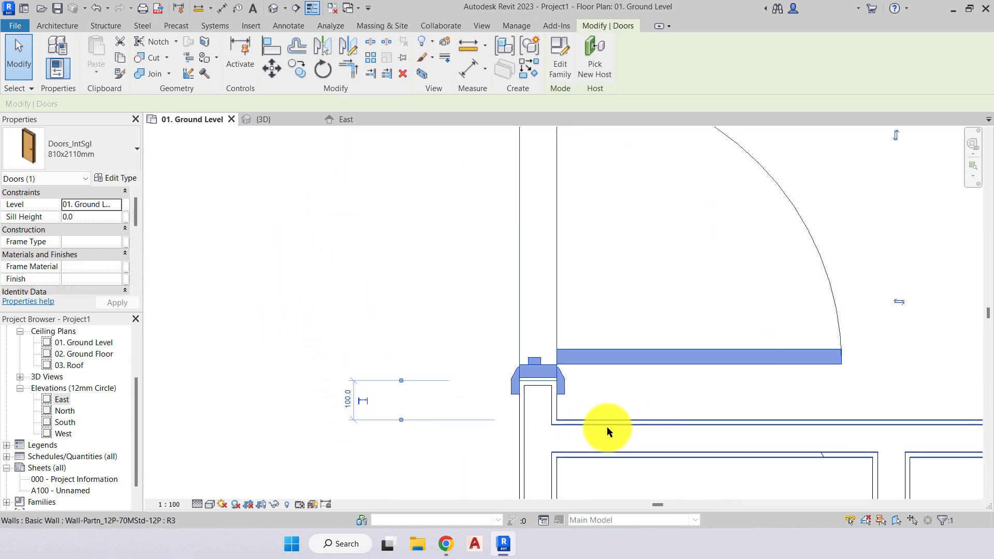
{"action": "scroll", "coordinate": [543, 466], "scroll_direction": "down", "scroll_amount": 2}
{"action": "middle_click_drag", "start_coordinate": [509, 346], "coordinate": [479, 489]}
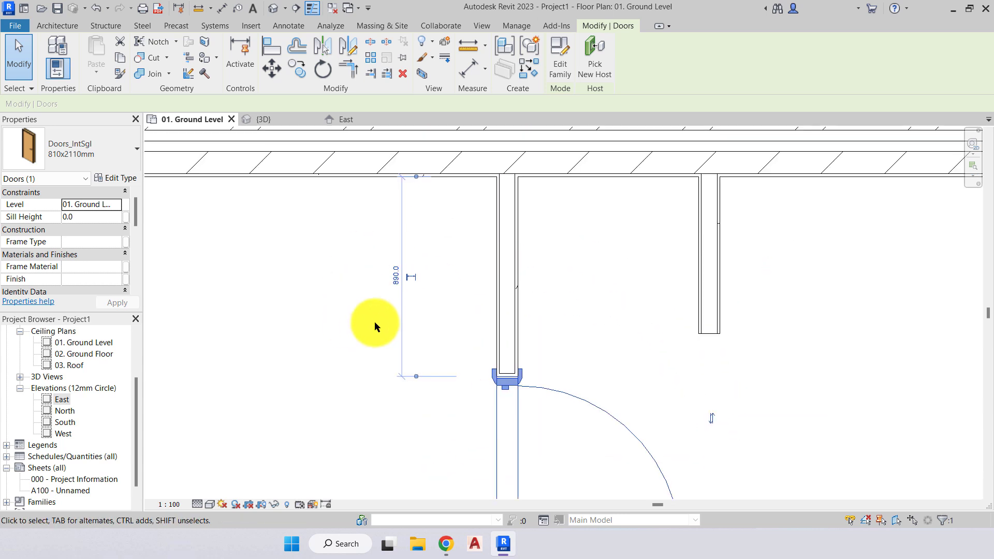
{"action": "middle_click_drag", "start_coordinate": [403, 346], "coordinate": [369, 343]}
{"action": "scroll", "coordinate": [382, 278], "scroll_direction": "up", "scroll_amount": 5}
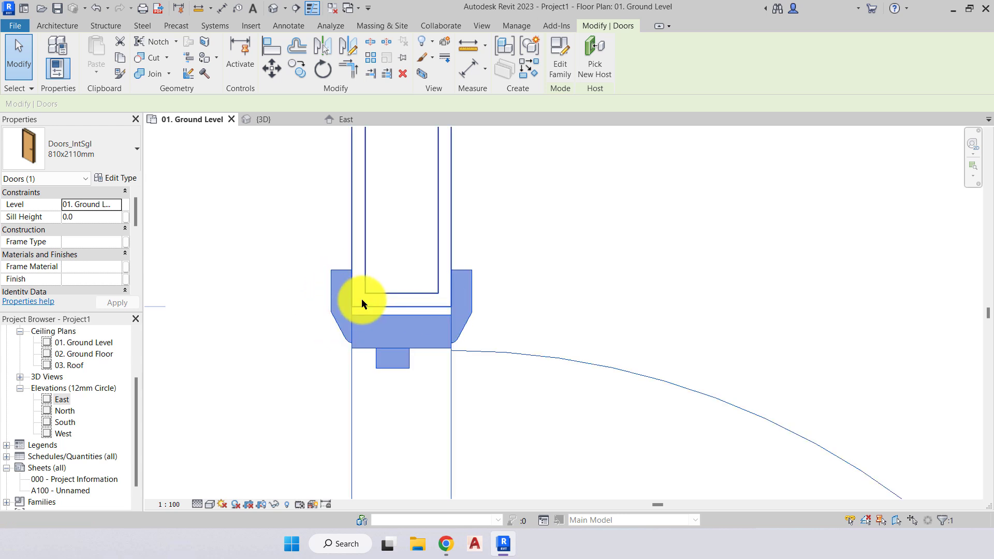
{"action": "scroll", "coordinate": [333, 281], "scroll_direction": "down", "scroll_amount": 6}
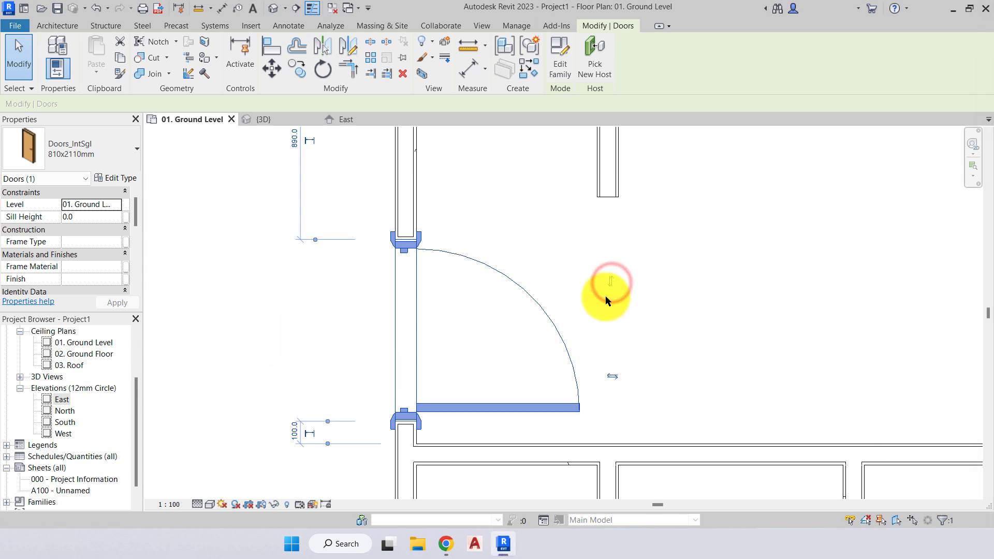
Flip the placed door's opening direction and hinge side, return it to its original orientation, and deselect it
{"action": "left_click", "coordinate": [612, 284]}
{"action": "left_click", "coordinate": [612, 285]}
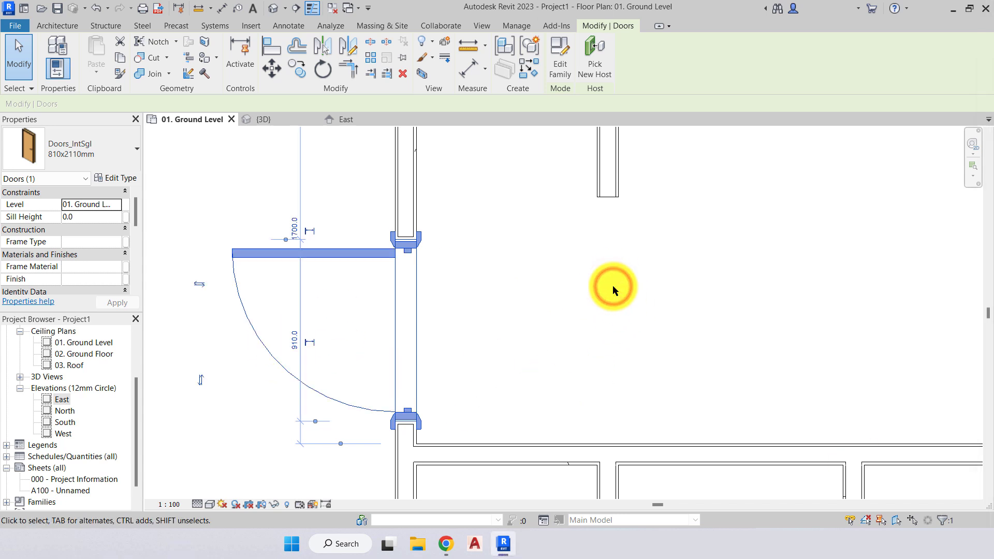
{"action": "scroll", "coordinate": [614, 290], "scroll_direction": "down", "scroll_amount": 1}
{"action": "left_click", "coordinate": [250, 280]}
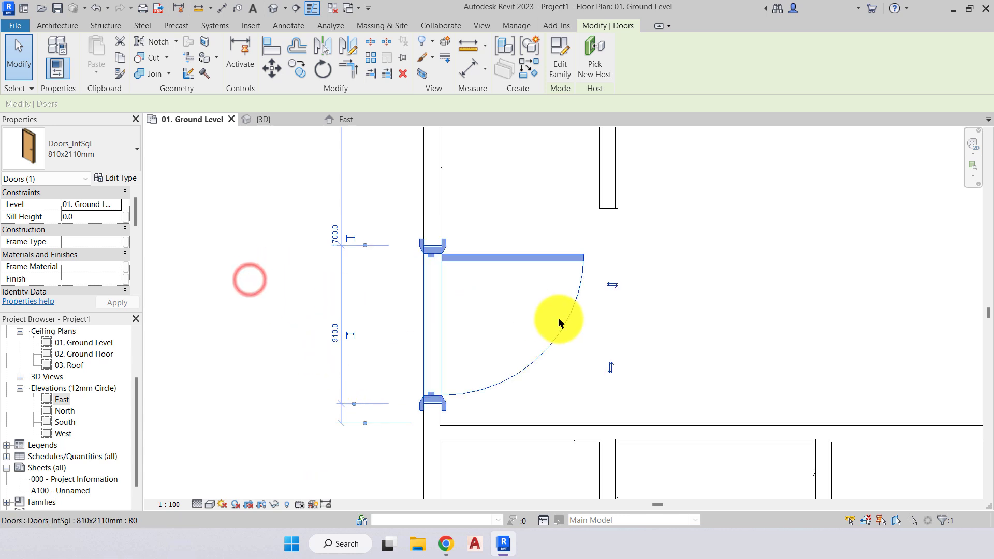
{"action": "left_click", "coordinate": [611, 368]}
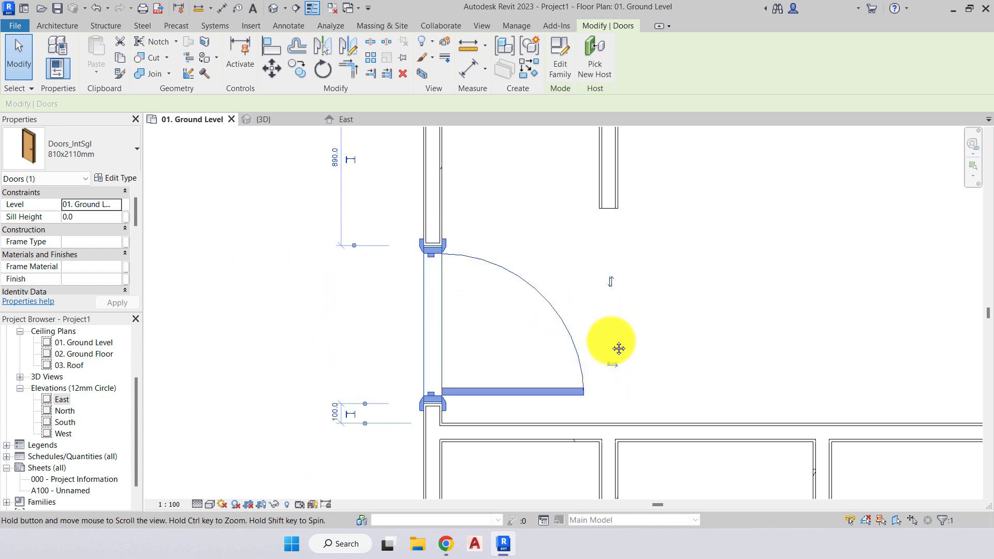
{"action": "scroll", "coordinate": [619, 348], "scroll_direction": "down", "scroll_amount": 1}
{"action": "middle_click_drag", "start_coordinate": [619, 349], "coordinate": [372, 307]}
{"action": "key", "text": "Escape"}
Place an 810x2110mm door in the horizontal partition above the middle small room, about 95 mm from each side partition, opening upward
{"action": "scroll", "coordinate": [475, 257], "scroll_direction": "down", "scroll_amount": 1}
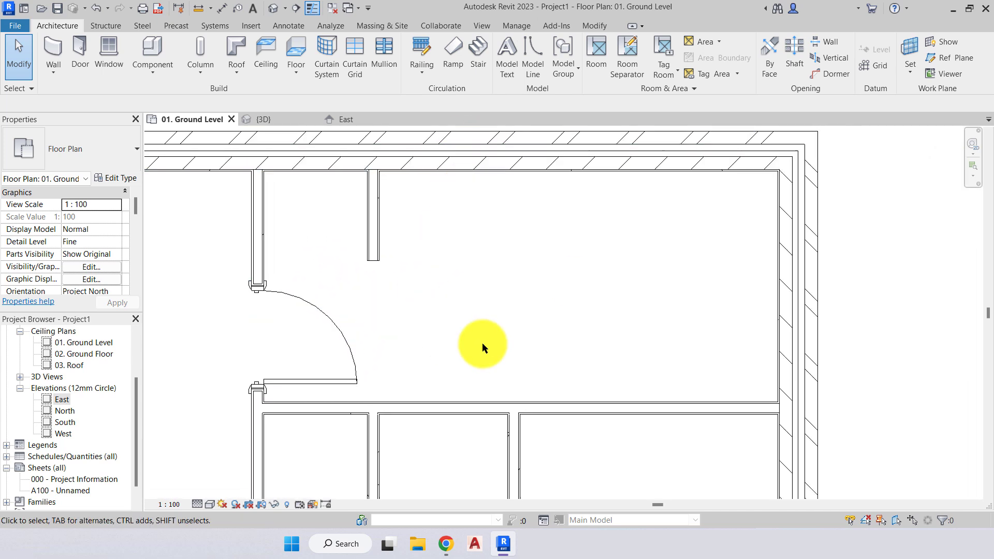
{"action": "middle_click_drag", "start_coordinate": [451, 302], "coordinate": [479, 285]}
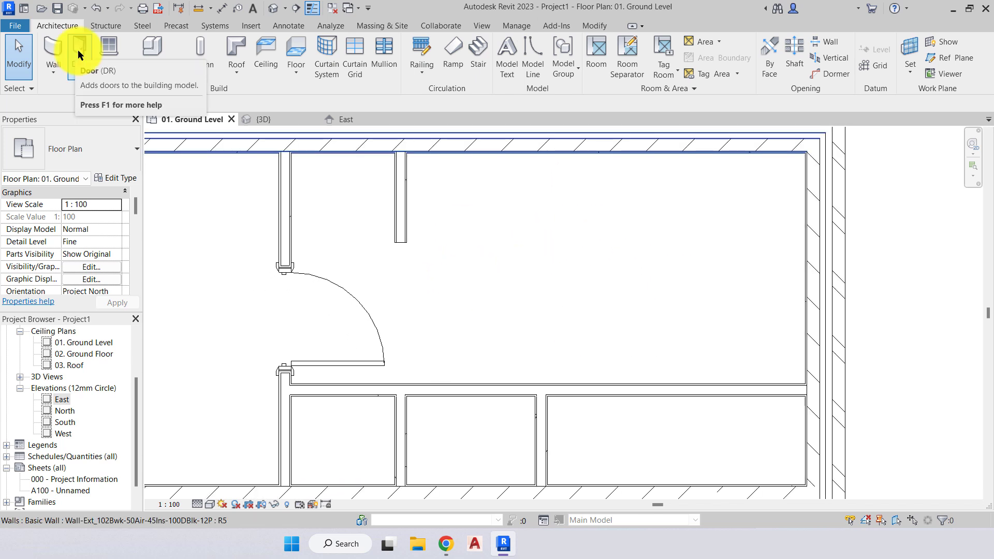
{"action": "left_click", "coordinate": [79, 50]}
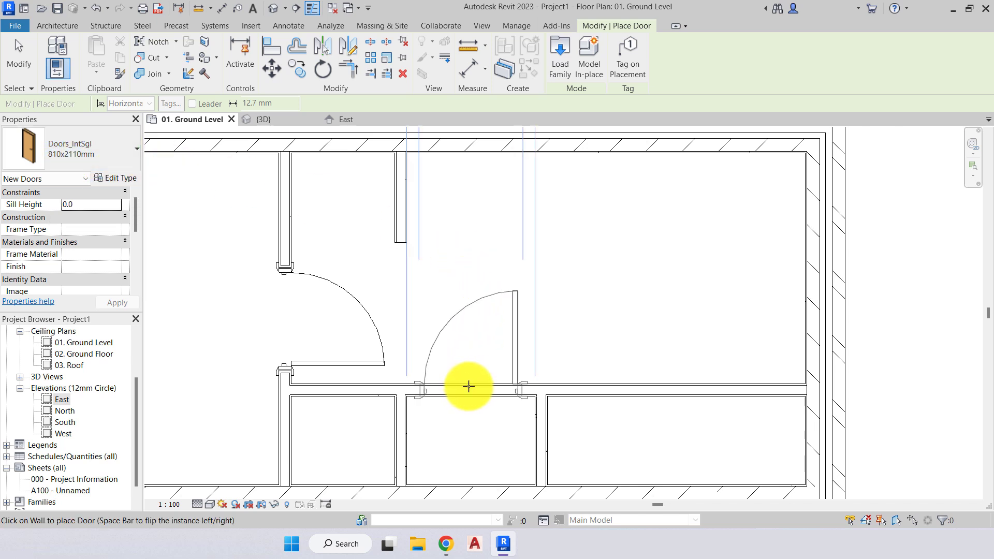
{"action": "scroll", "coordinate": [469, 388], "scroll_direction": "down", "scroll_amount": 3}
{"action": "middle_click_drag", "start_coordinate": [461, 373], "coordinate": [471, 433]}
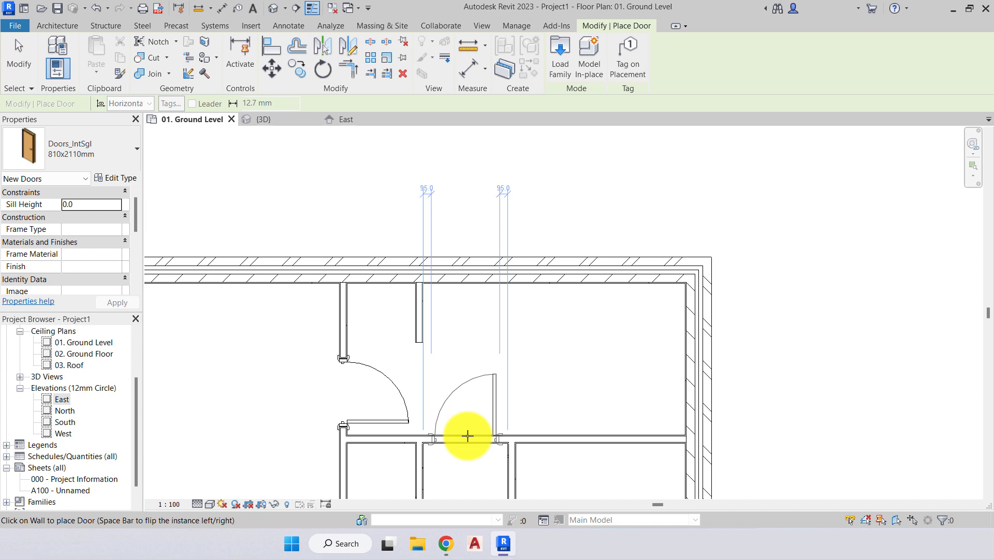
{"action": "scroll", "coordinate": [468, 436], "scroll_direction": "up", "scroll_amount": 1}
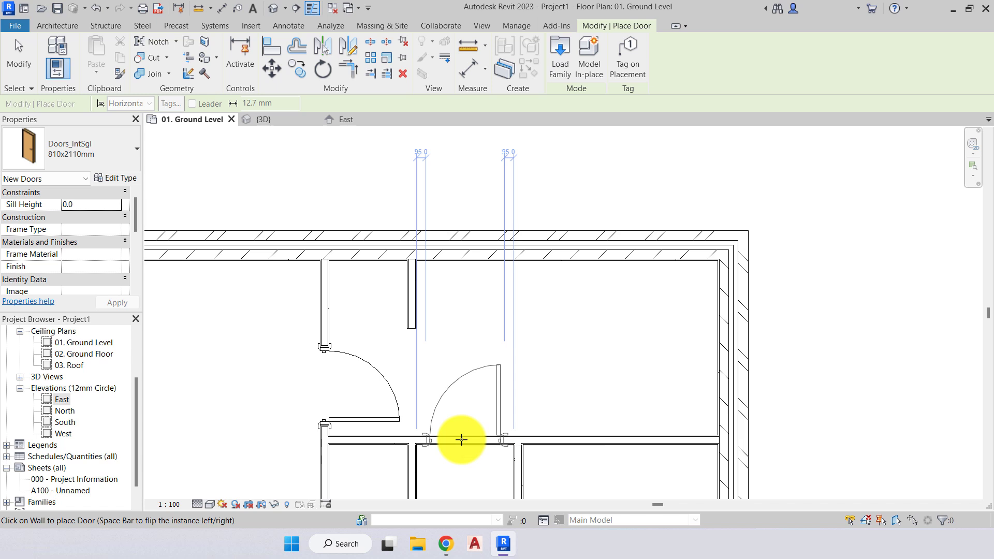
{"action": "left_click", "coordinate": [461, 439]}
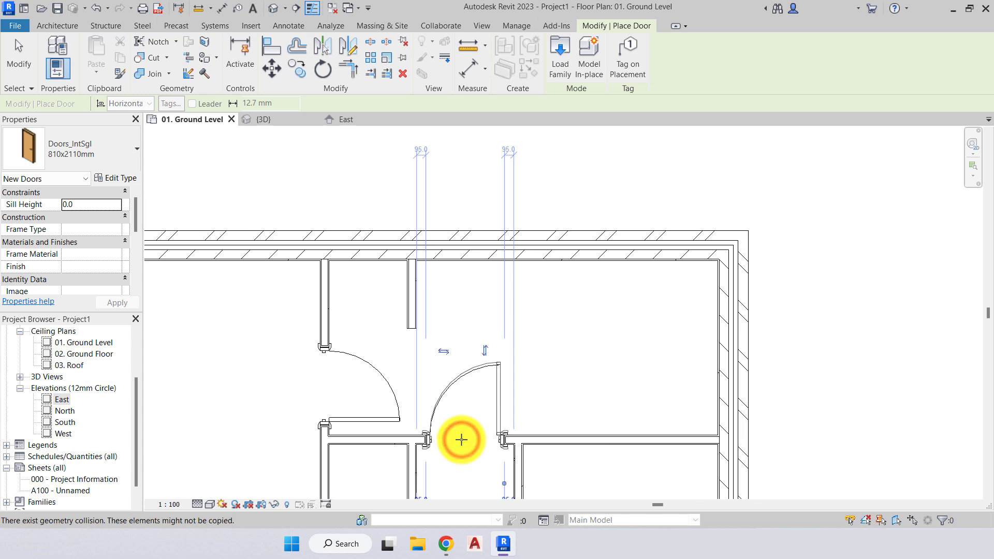
{"action": "key", "text": "Escape"}
{"action": "key", "text": "Escape"}
{"action": "scroll", "coordinate": [469, 446], "scroll_direction": "up", "scroll_amount": 4}
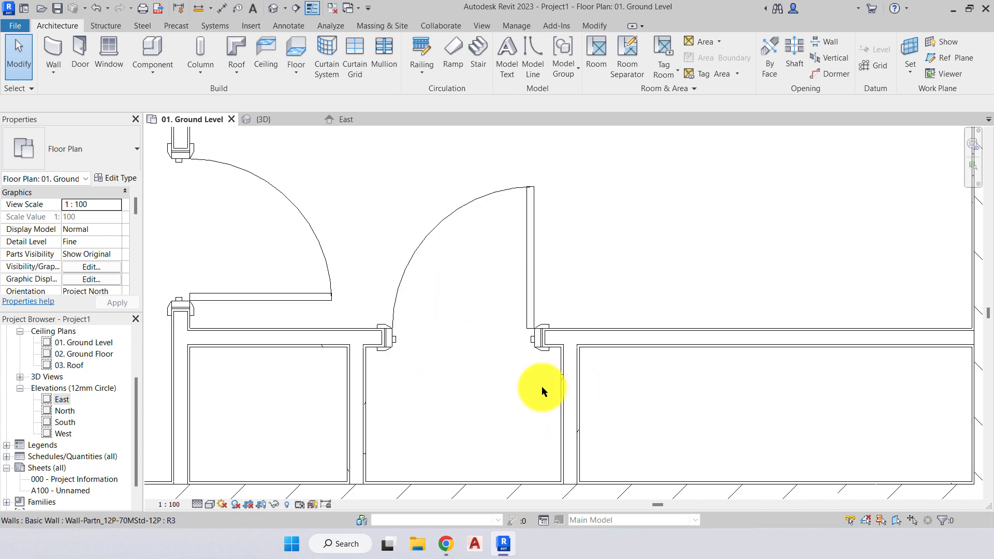
{"action": "scroll", "coordinate": [490, 366], "scroll_direction": "down", "scroll_amount": 4}
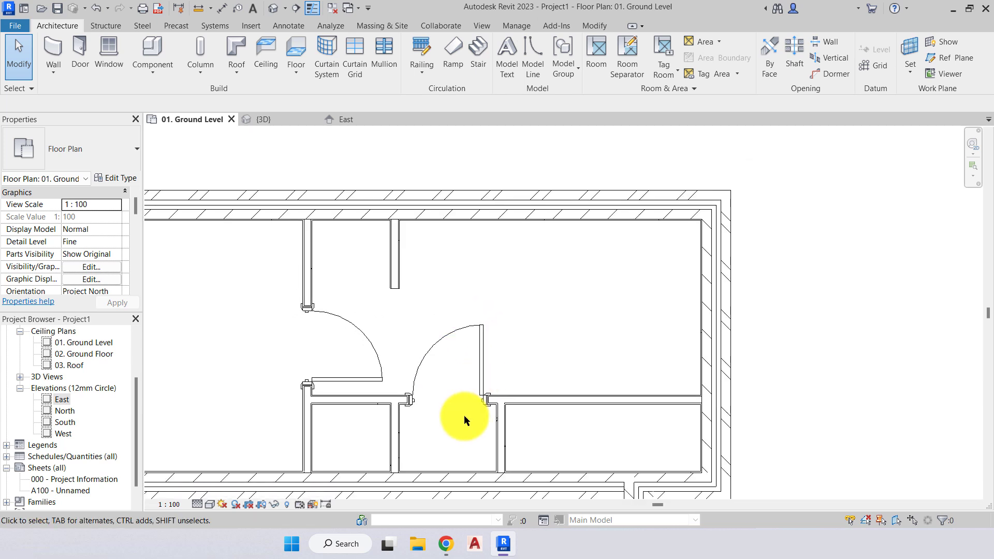
Create a similar door with its hinge side flipped and place it above the rightmost small room, about 100 mm from that room's left partition
{"action": "left_click", "coordinate": [481, 357]}
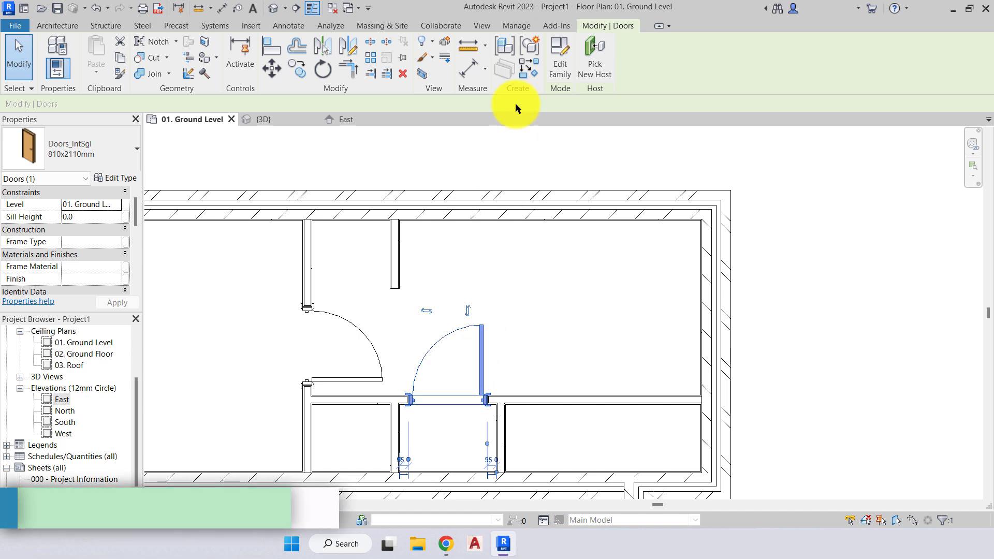
{"action": "left_click", "coordinate": [529, 72]}
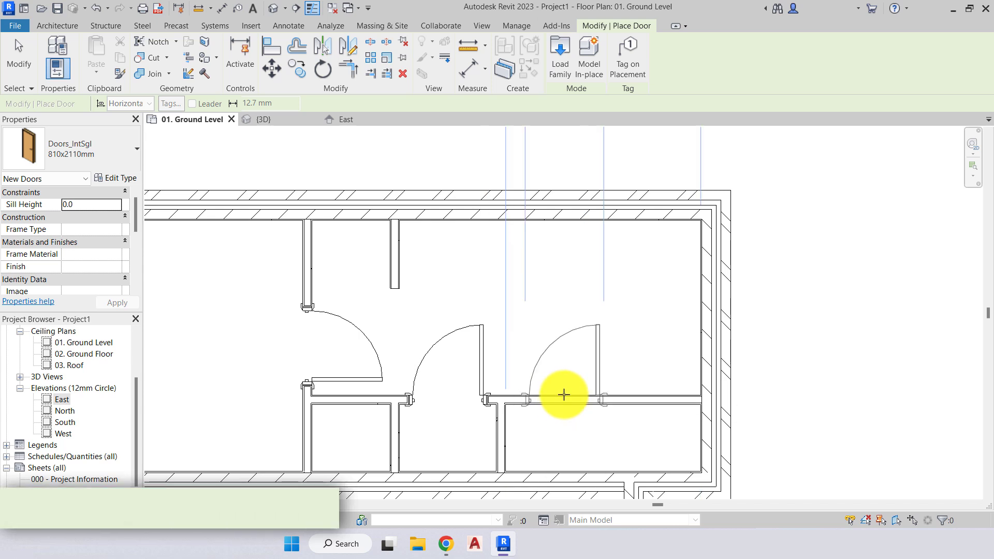
{"action": "scroll", "coordinate": [564, 395], "scroll_direction": "down", "scroll_amount": 1}
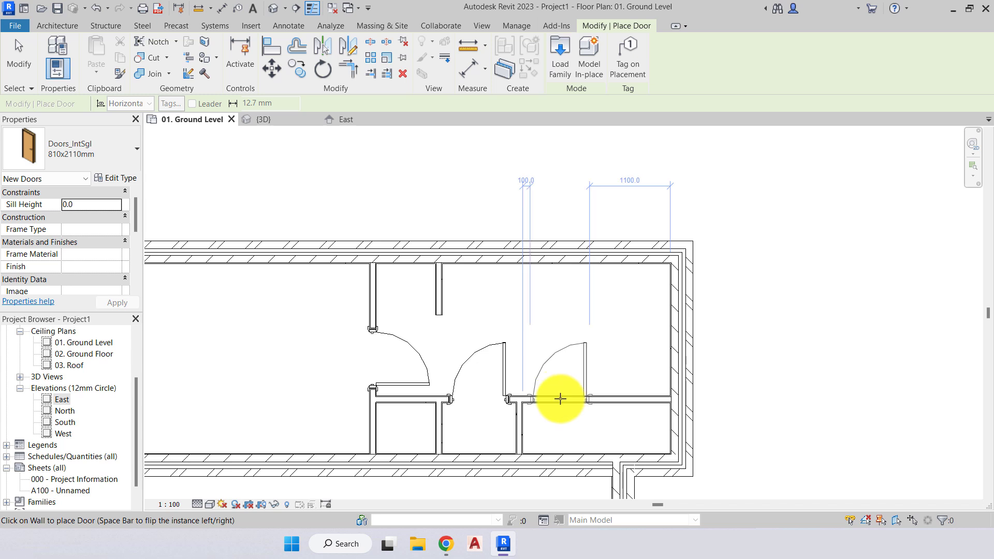
{"action": "key", "text": "space"}
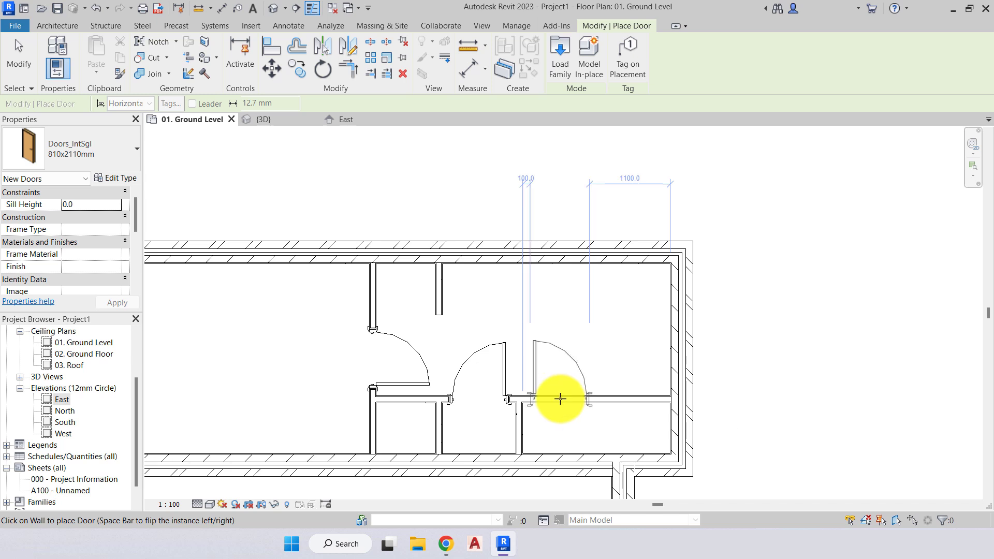
{"action": "left_click", "coordinate": [560, 399]}
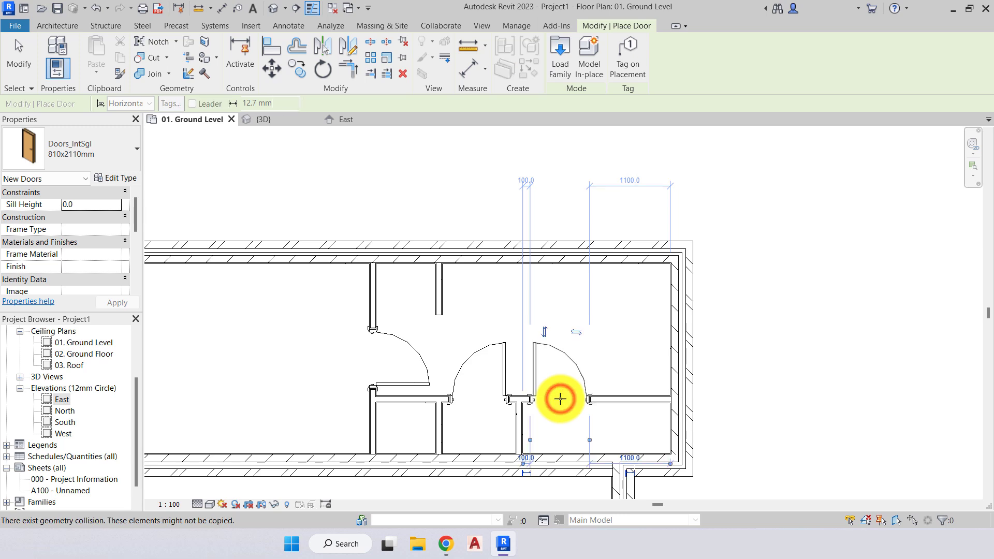
{"action": "key", "text": "Escape"}
Create a similar door from the vertical partition's door and place it in the lower exterior wall, about 240 mm left of the partition
{"action": "middle_click_drag", "start_coordinate": [568, 406], "coordinate": [715, 399]}
{"action": "left_click", "coordinate": [598, 354]}
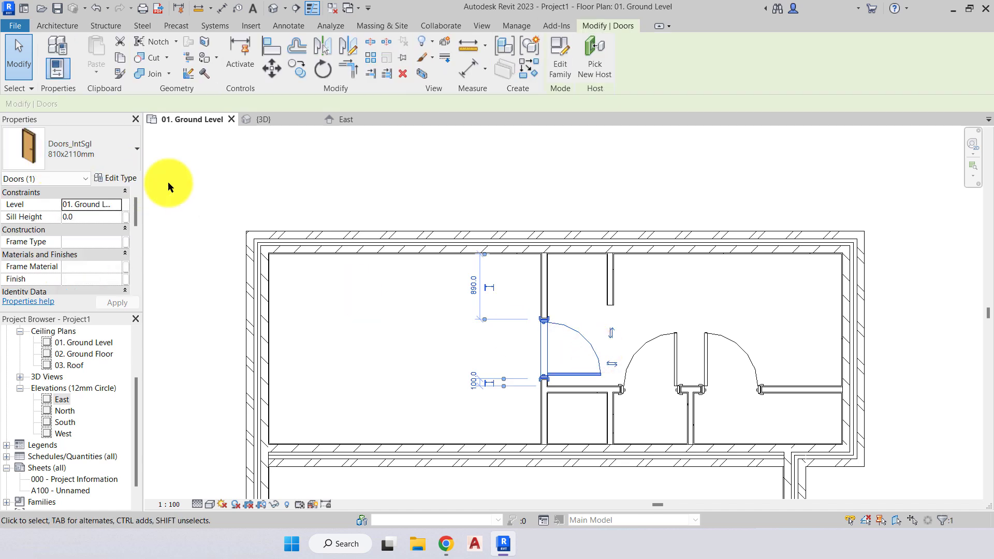
{"action": "left_click", "coordinate": [530, 68]}
{"action": "mouse_move", "coordinate": [503, 402]}
{"action": "middle_mouse_down"}
{"action": "mouse_move", "coordinate": [466, 322]}
{"action": "mouse_move", "coordinate": [504, 399]}
{"action": "mouse_move", "coordinate": [516, 333]}
{"action": "mouse_move", "coordinate": [492, 347]}
{"action": "middle_mouse_up"}
{"action": "scroll", "coordinate": [499, 396], "scroll_direction": "up", "scroll_amount": 3}
{"action": "scroll", "coordinate": [495, 393], "scroll_direction": "up", "scroll_amount": 3}
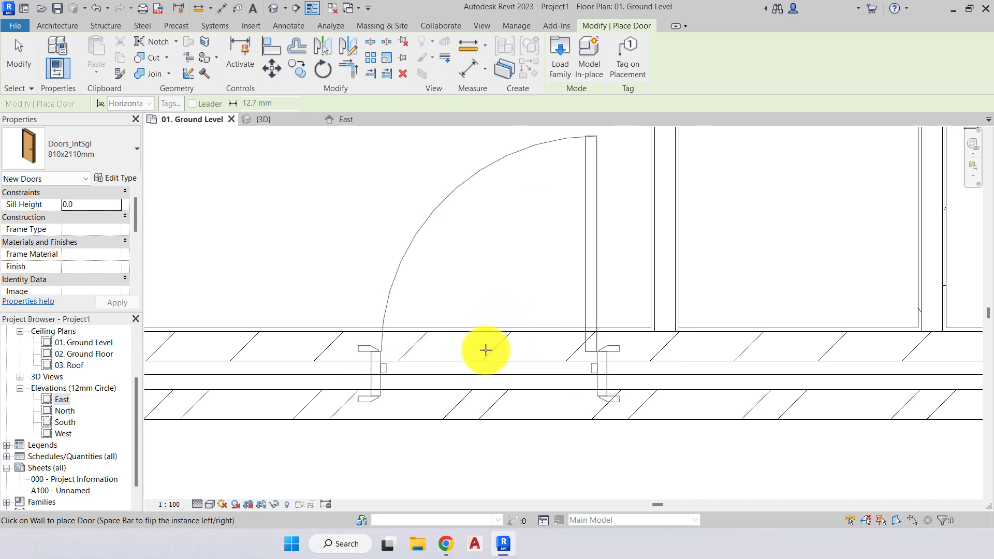
{"action": "left_click", "coordinate": [459, 353]}
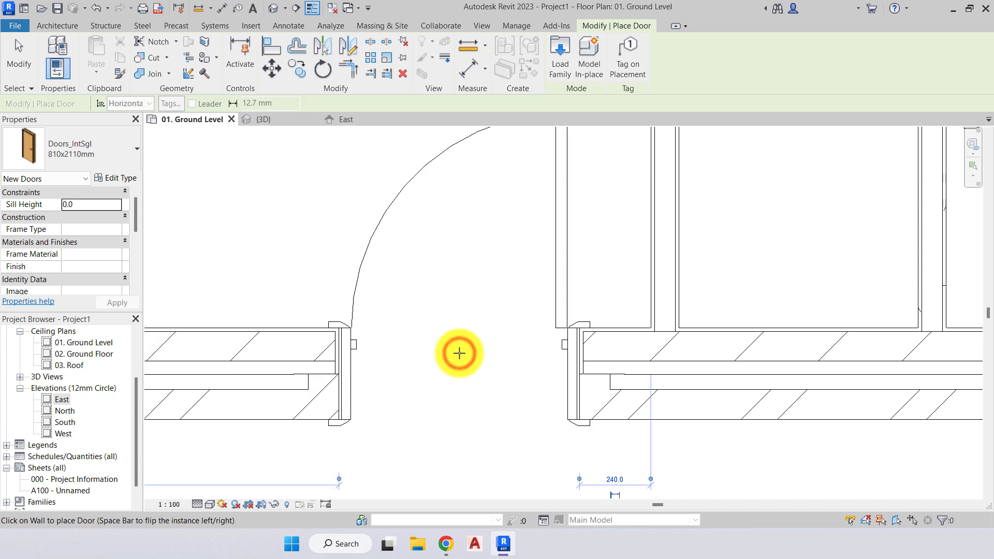
{"action": "key", "text": "Escape"}
Examine how the exterior wall's layers close against the frame of the newly placed door
{"action": "scroll", "coordinate": [331, 337], "scroll_direction": "up", "scroll_amount": 5}
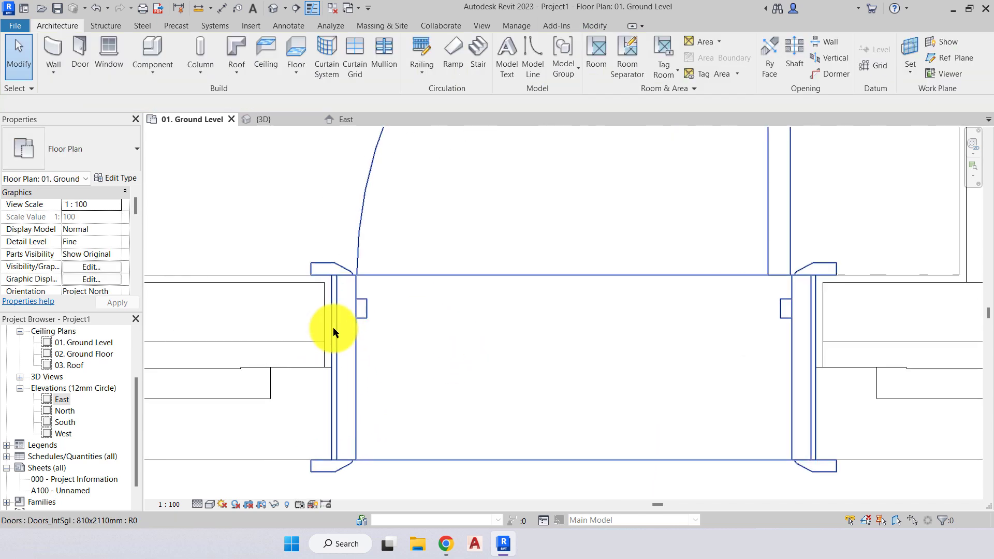
{"action": "middle_click_drag", "start_coordinate": [284, 399], "coordinate": [353, 398]}
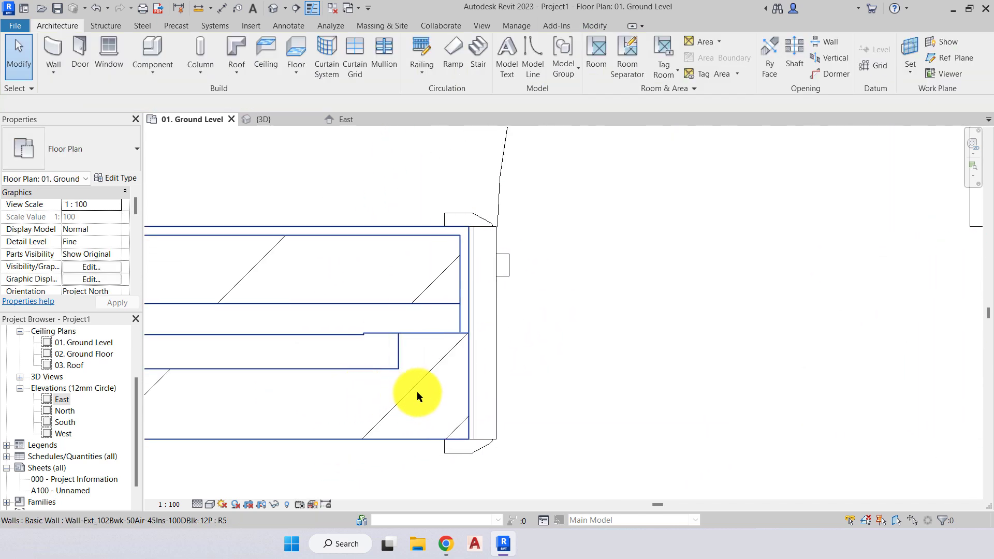
{"action": "middle_click_drag", "start_coordinate": [409, 385], "coordinate": [339, 414]}
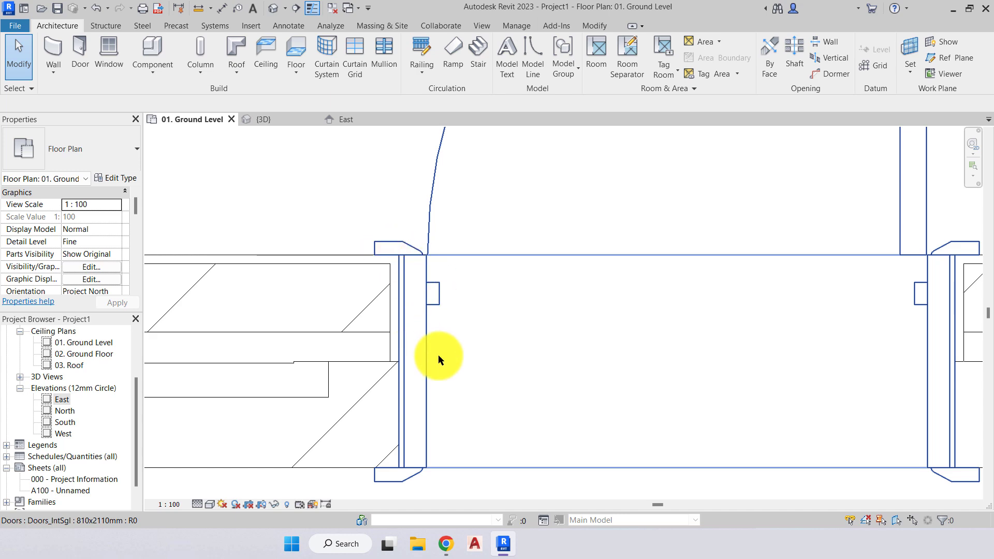
{"action": "scroll", "coordinate": [437, 358], "scroll_direction": "down", "scroll_amount": 4}
{"action": "mouse_move", "coordinate": [519, 352]}
{"action": "middle_mouse_down"}
{"action": "mouse_move", "coordinate": [426, 402]}
{"action": "mouse_move", "coordinate": [417, 397]}
{"action": "middle_mouse_up"}
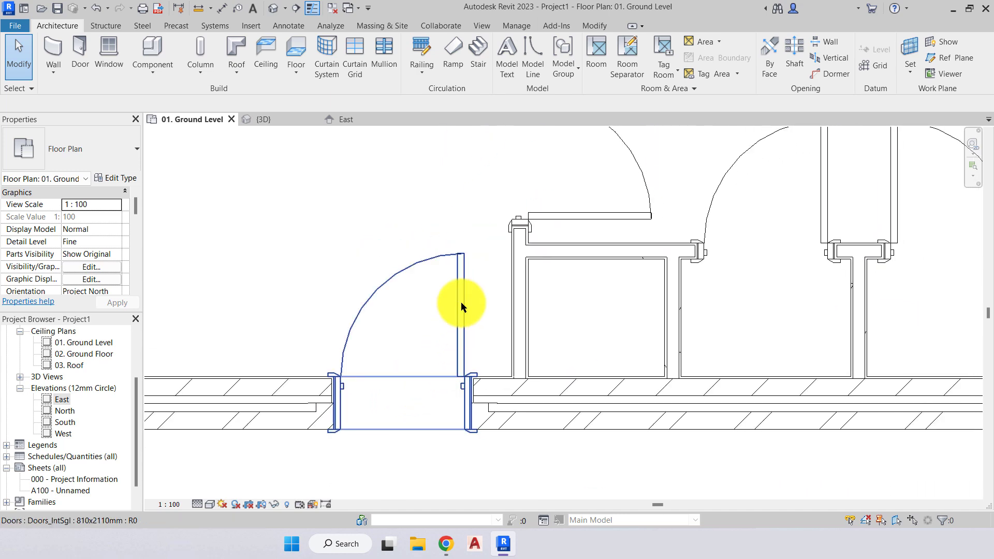
{"action": "scroll", "coordinate": [461, 302], "scroll_direction": "down", "scroll_amount": 1}
{"action": "middle_click_drag", "start_coordinate": [461, 303], "coordinate": [408, 341]}
{"action": "left_click", "coordinate": [412, 338]}
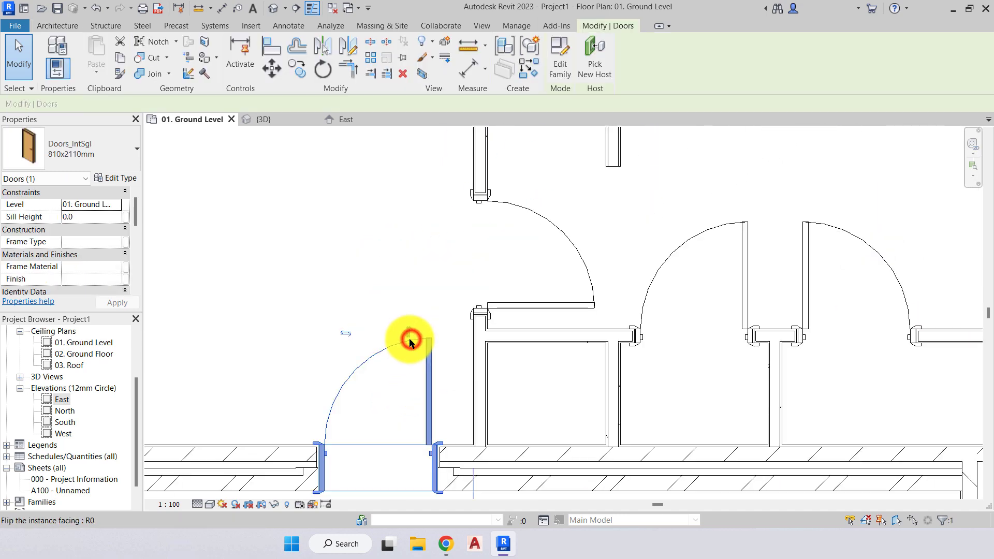
{"action": "left_click", "coordinate": [533, 74]}
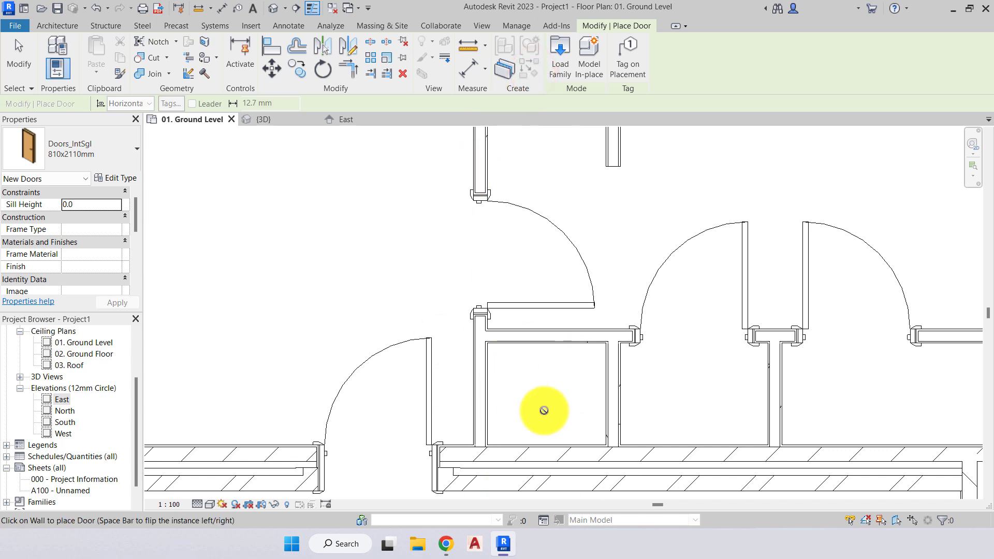
{"action": "scroll", "coordinate": [495, 404], "scroll_direction": "up", "scroll_amount": 1}
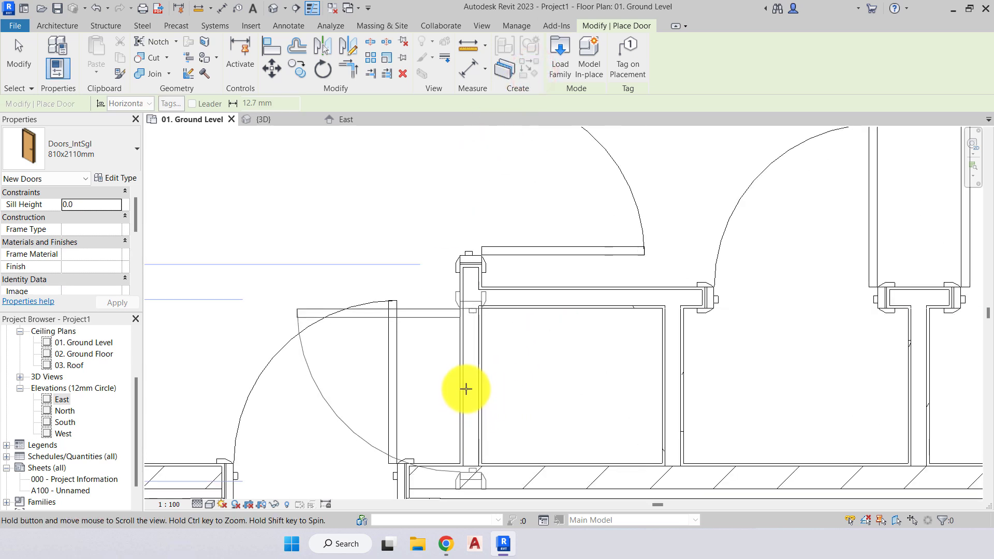
{"action": "middle_click_drag", "start_coordinate": [466, 389], "coordinate": [488, 333]}
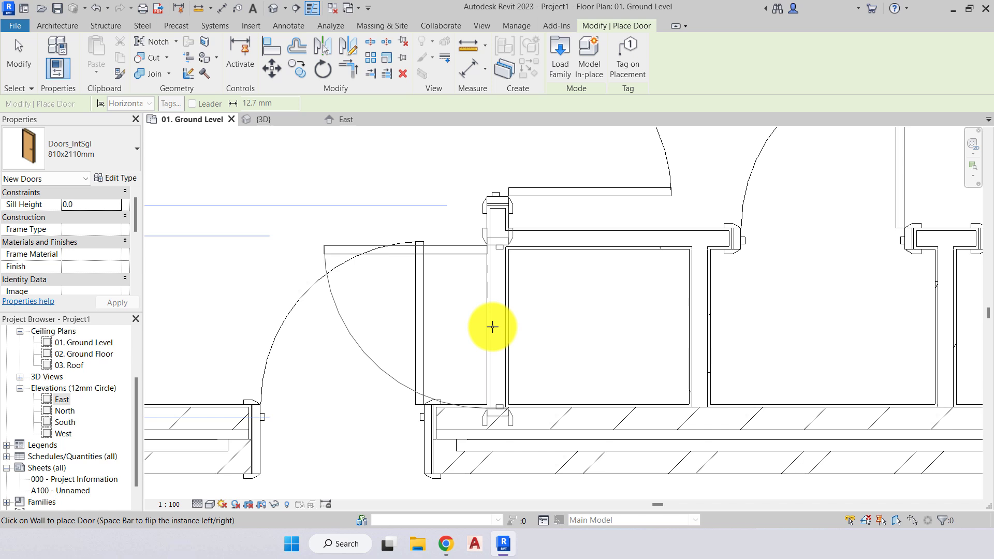
{"action": "key", "text": "Escape"}
{"action": "scroll", "coordinate": [474, 311], "scroll_direction": "down", "scroll_amount": 2}
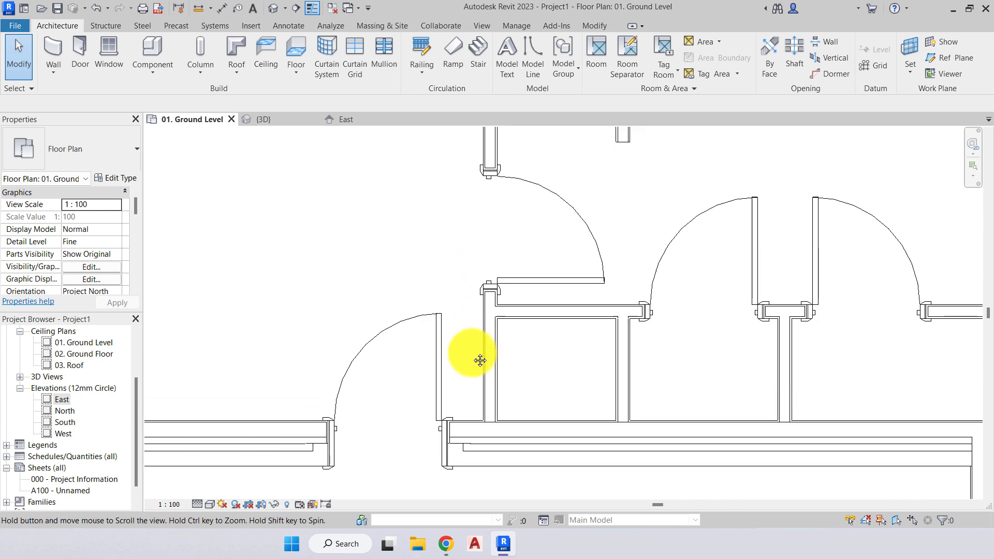
{"action": "mouse_move", "coordinate": [479, 360]}
{"action": "middle_mouse_down"}
{"action": "mouse_move", "coordinate": [485, 413]}
{"action": "mouse_move", "coordinate": [490, 371]}
{"action": "middle_mouse_up"}
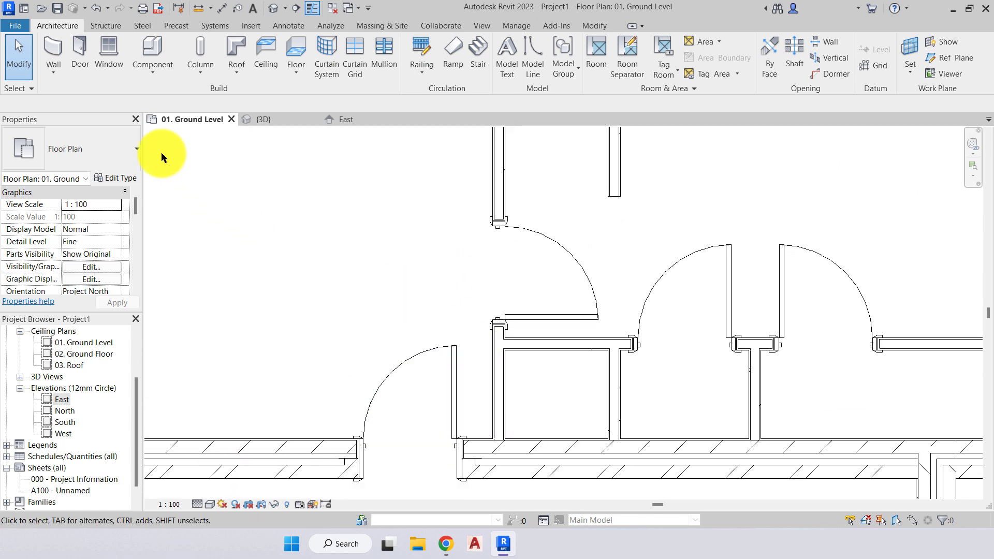
Start placing a door with the Doors_IntSgl 810x2110mm type and open its type properties
{"action": "left_click", "coordinate": [80, 47]}
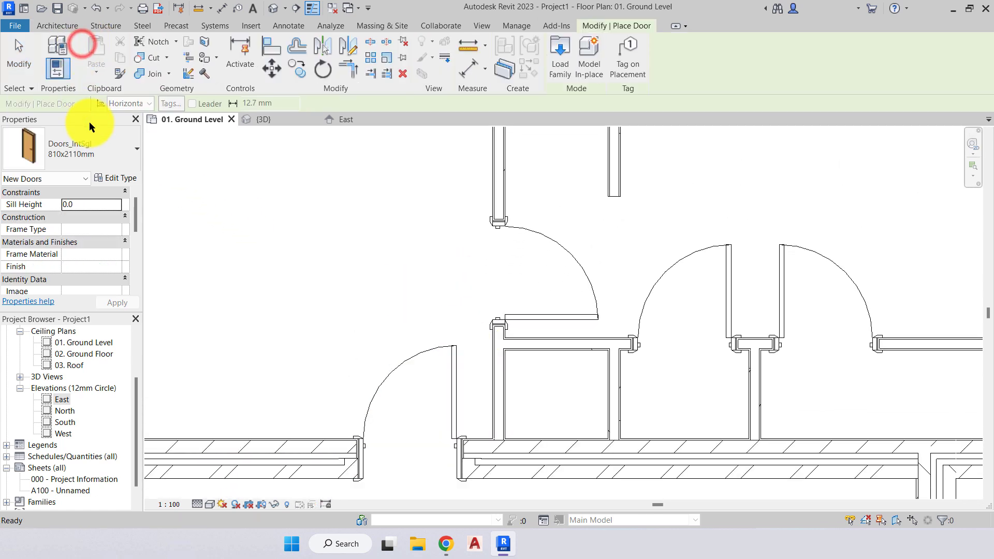
{"action": "left_click", "coordinate": [120, 142]}
{"action": "mouse_move", "coordinate": [43, 273]}
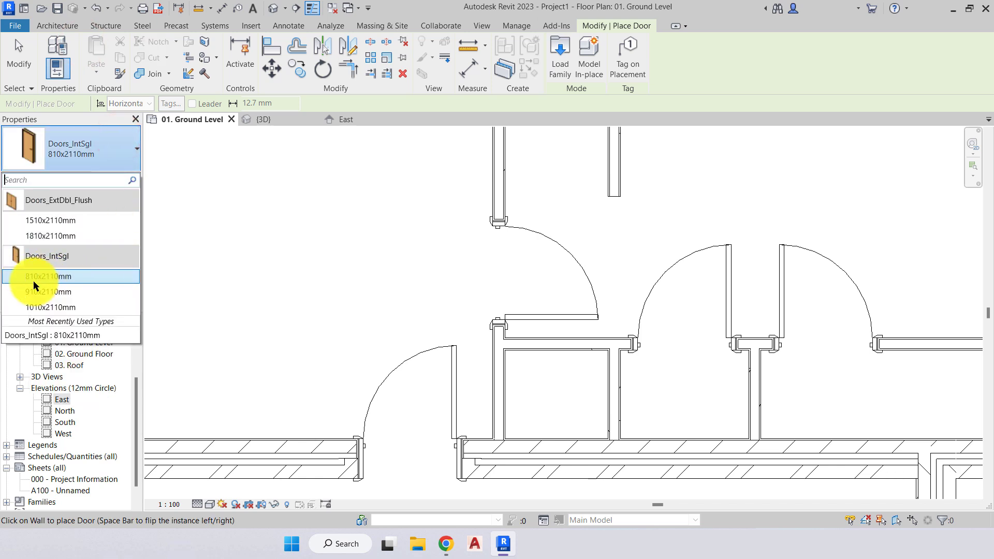
{"action": "left_click", "coordinate": [42, 277]}
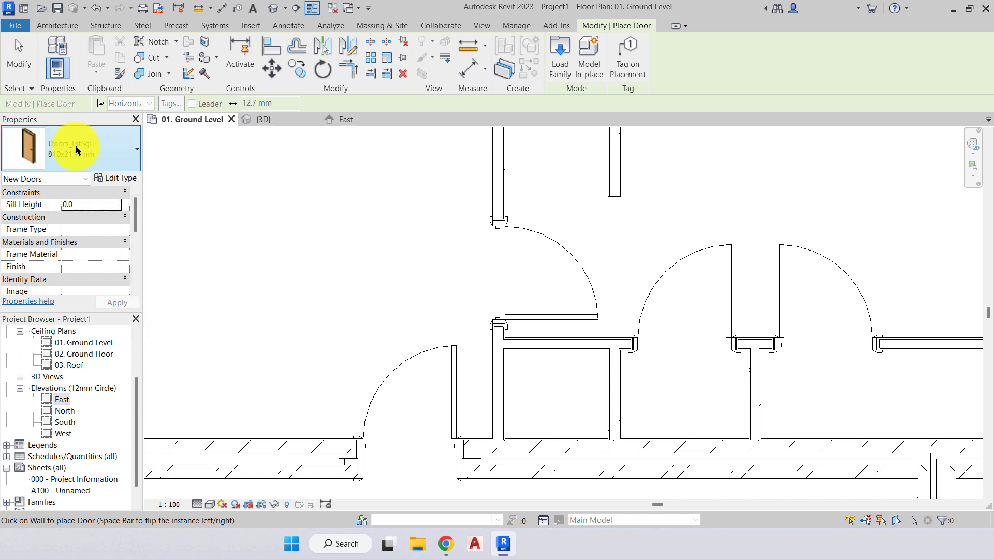
{"action": "left_click", "coordinate": [121, 178]}
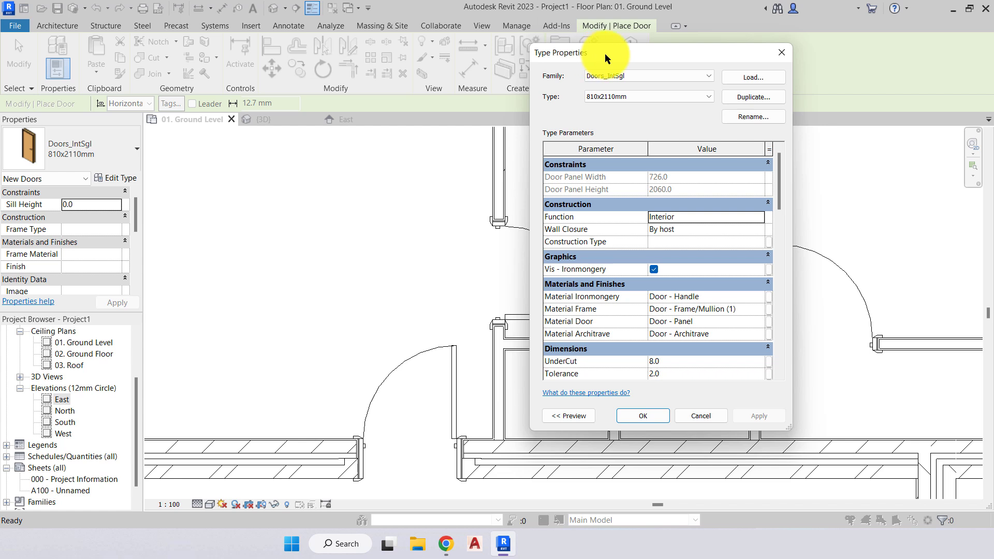
{"action": "left_click_drag", "start_coordinate": [611, 54], "coordinate": [547, 53]}
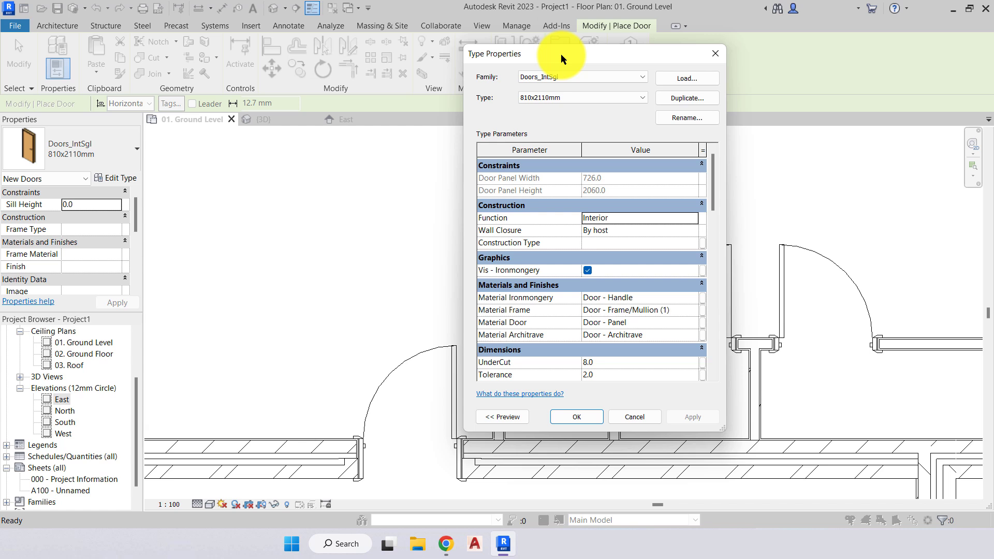
Duplicate the 810x2110mm door type and name the copy 610x2110mm
{"action": "left_click", "coordinate": [678, 98]}
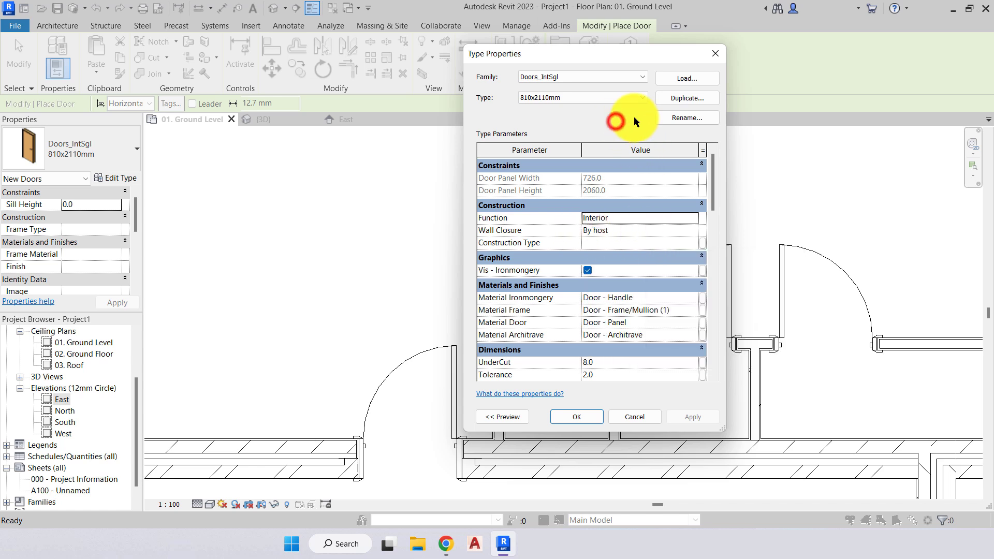
{"action": "left_click", "coordinate": [690, 103]}
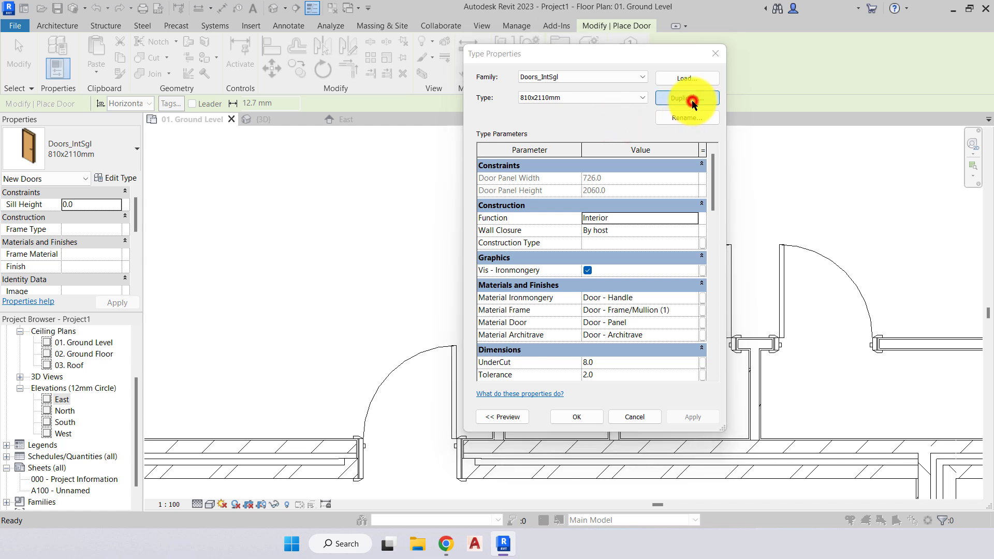
{"action": "left_click", "coordinate": [601, 232]}
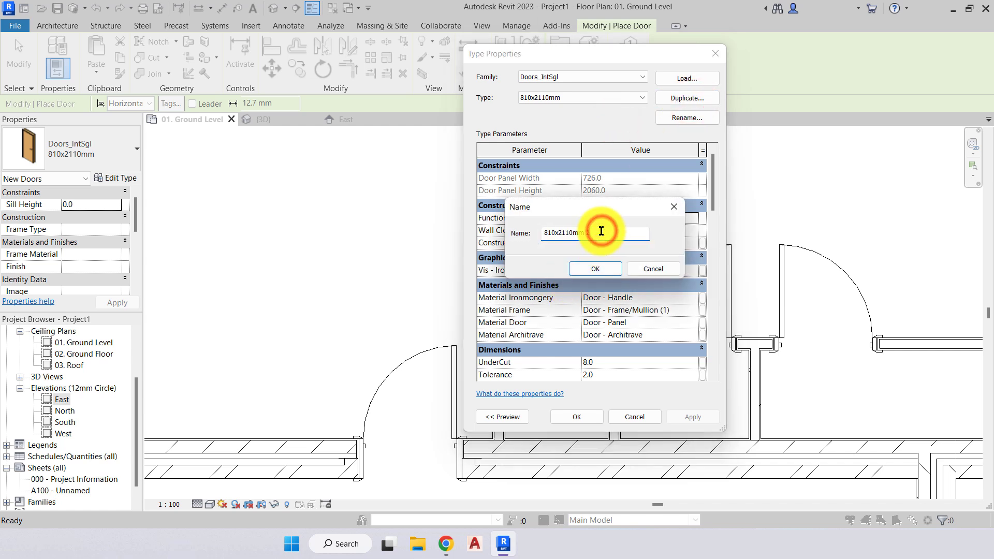
{"action": "key", "text": "BackSpace"}
{"action": "left_click", "coordinate": [544, 231]}
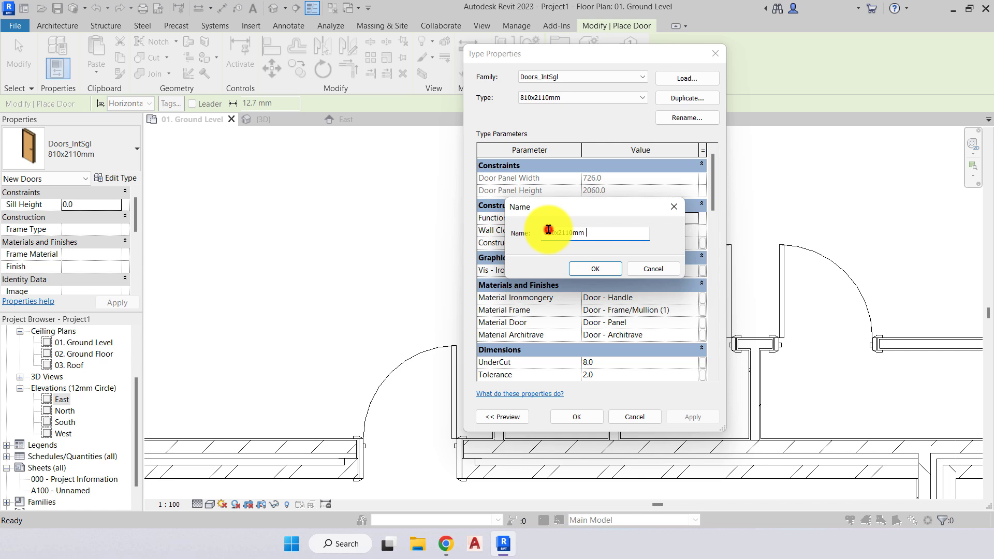
{"action": "key", "text": "Delete"}
{"action": "type", "text": "6"}
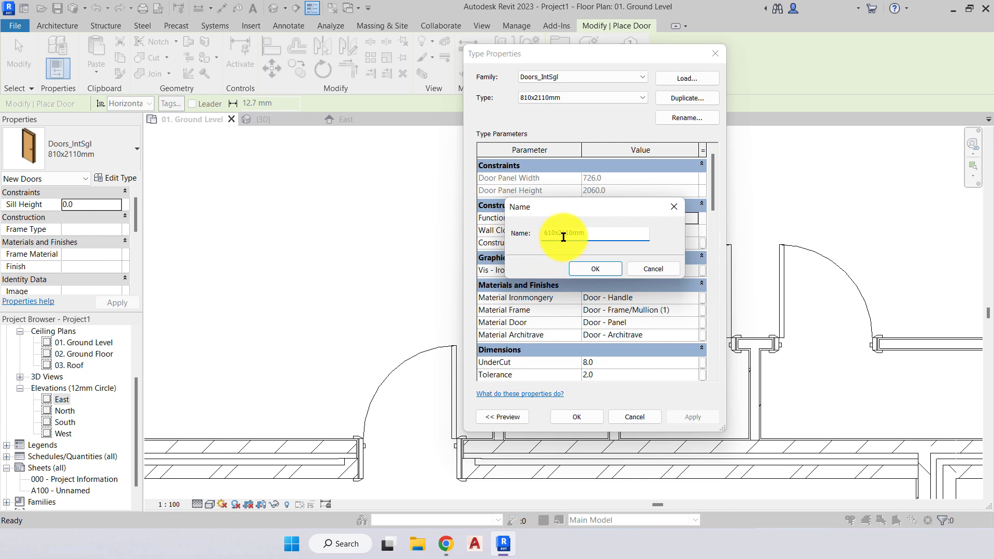
{"action": "left_click", "coordinate": [556, 250]}
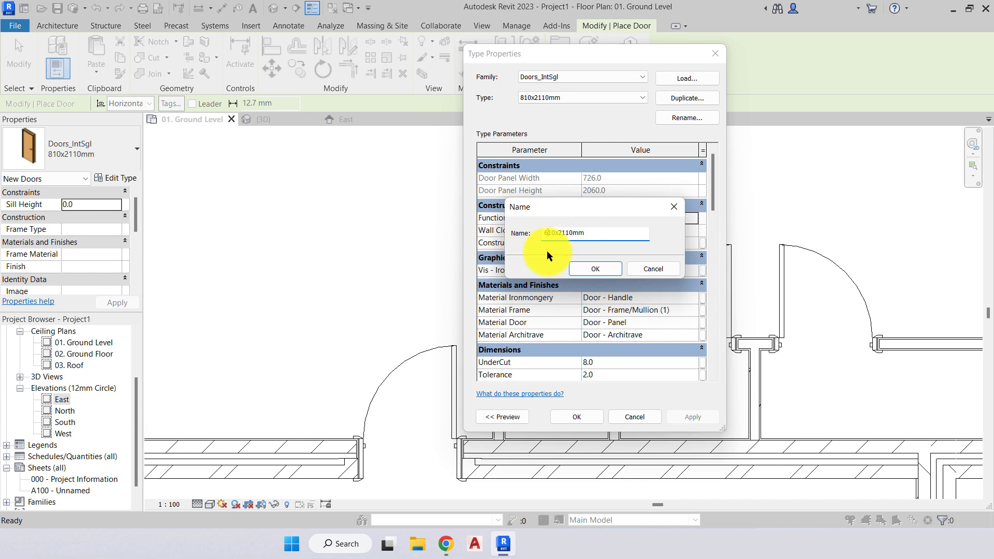
{"action": "left_click", "coordinate": [594, 268]}
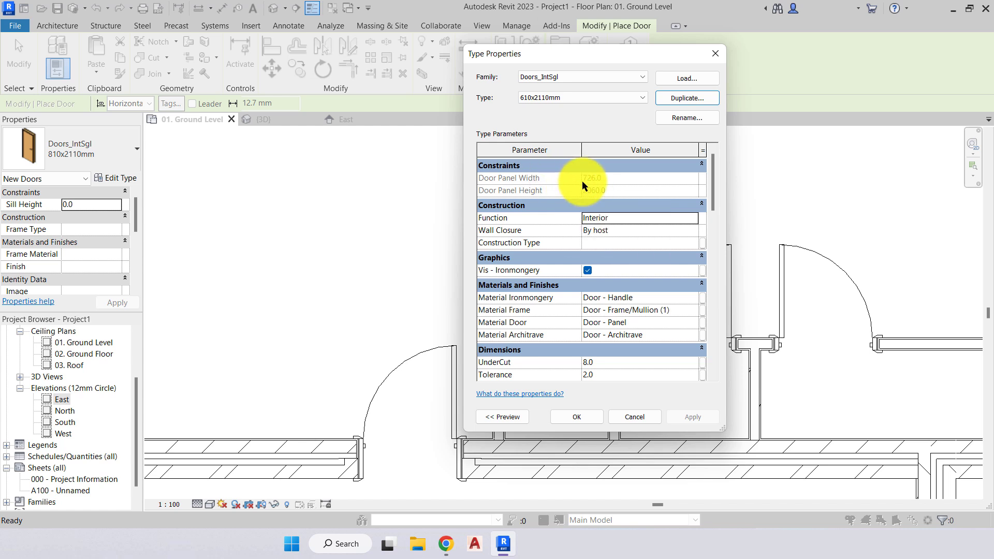
Review the duplicated door type's parameters, including the options available for Wall Closure
{"action": "scroll", "coordinate": [525, 360], "scroll_direction": "down", "scroll_amount": 2}
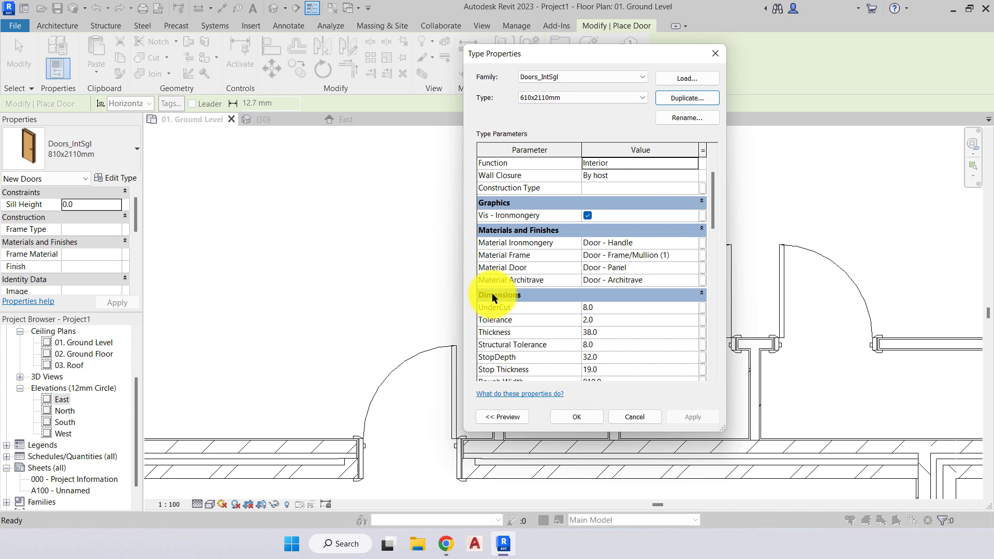
{"action": "scroll", "coordinate": [535, 309], "scroll_direction": "up", "scroll_amount": 2}
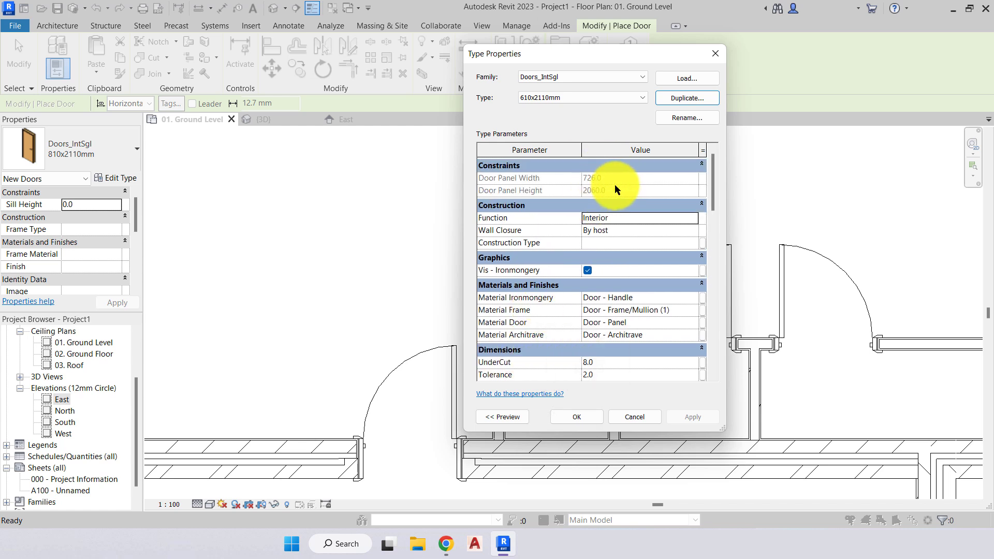
{"action": "scroll", "coordinate": [595, 179], "scroll_direction": "down", "scroll_amount": 2}
{"action": "scroll", "coordinate": [596, 179], "scroll_direction": "up", "scroll_amount": 2}
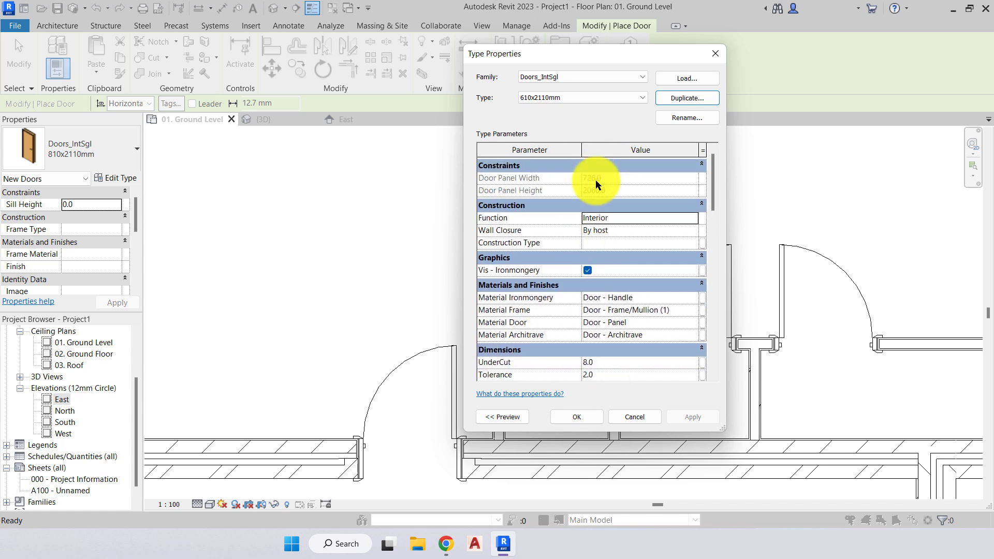
{"action": "scroll", "coordinate": [512, 205], "scroll_direction": "down", "scroll_amount": 1}
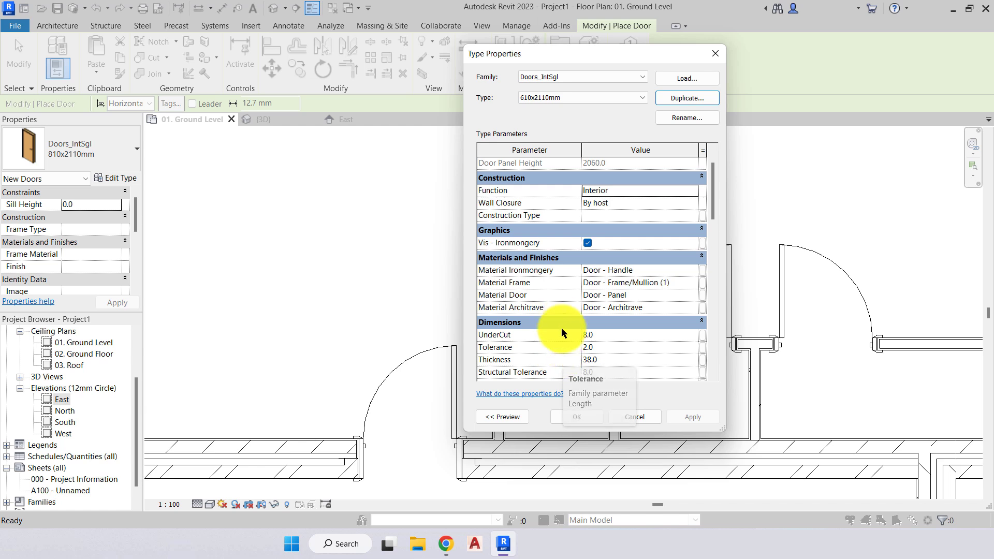
{"action": "left_click", "coordinate": [716, 174]}
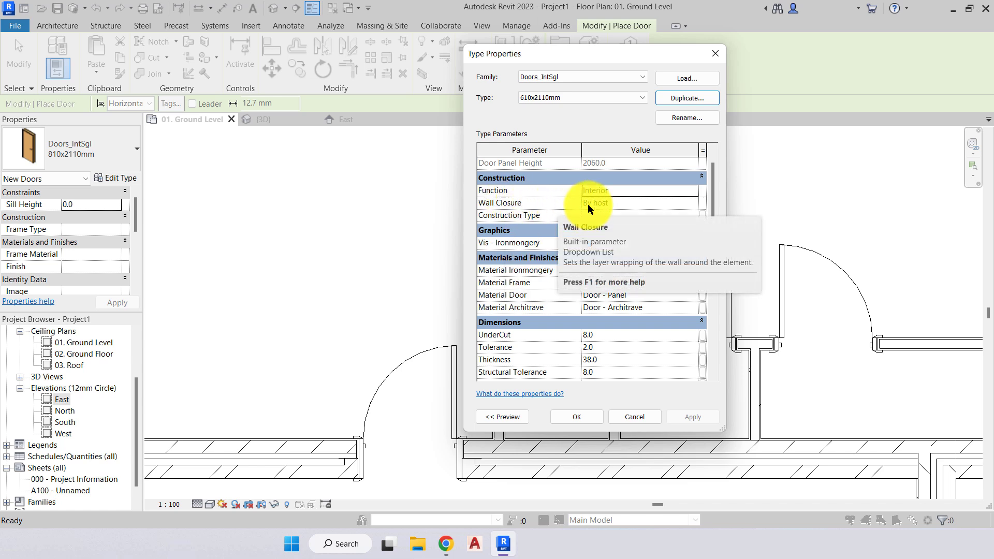
{"action": "left_click", "coordinate": [690, 203]}
{"action": "left_click", "coordinate": [692, 203]}
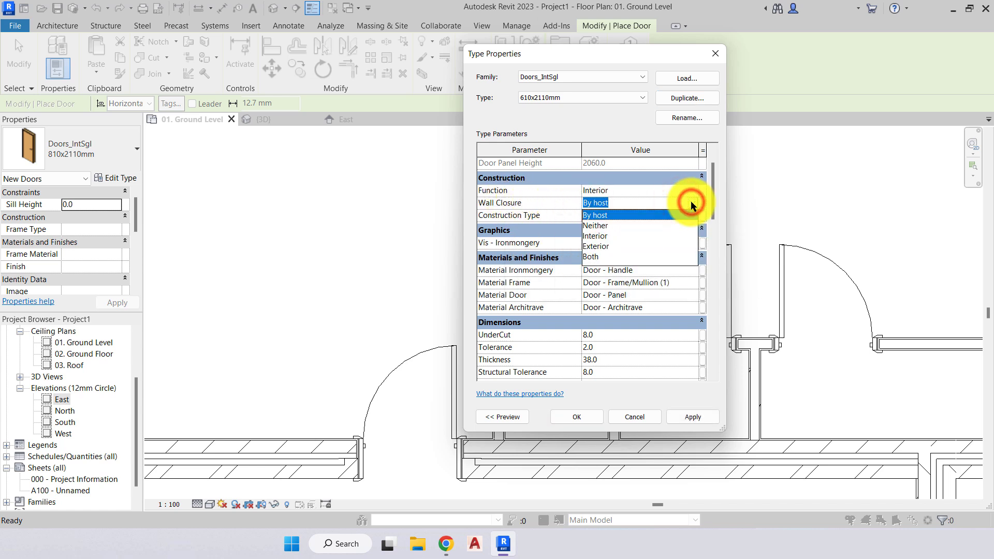
{"action": "left_click", "coordinate": [692, 203]}
{"action": "left_click", "coordinate": [637, 200]}
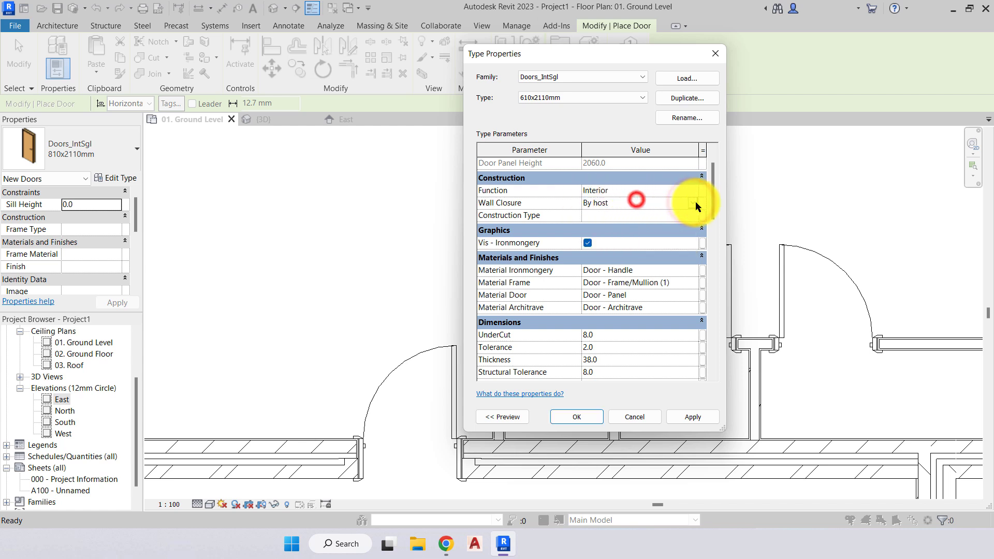
{"action": "left_click", "coordinate": [692, 202]}
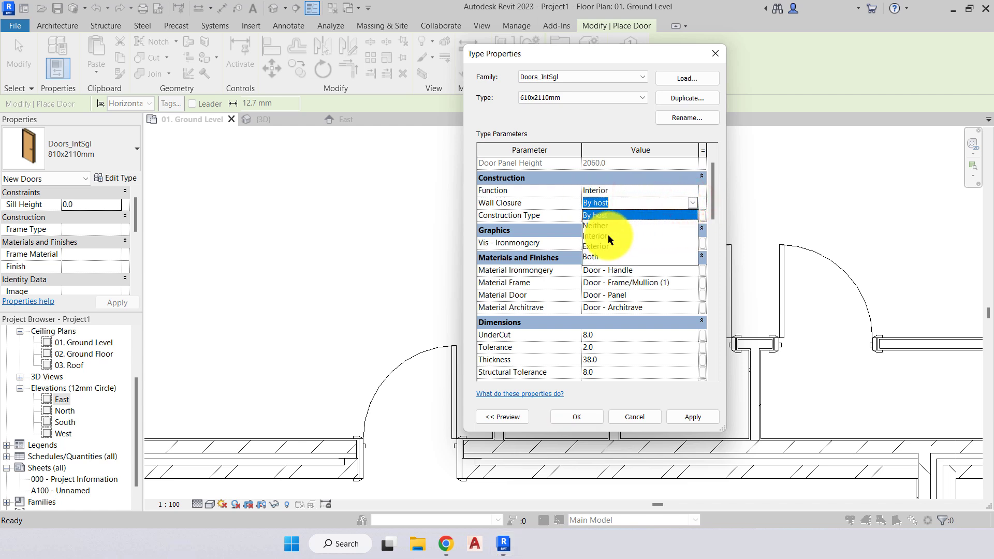
{"action": "left_click", "coordinate": [573, 200]}
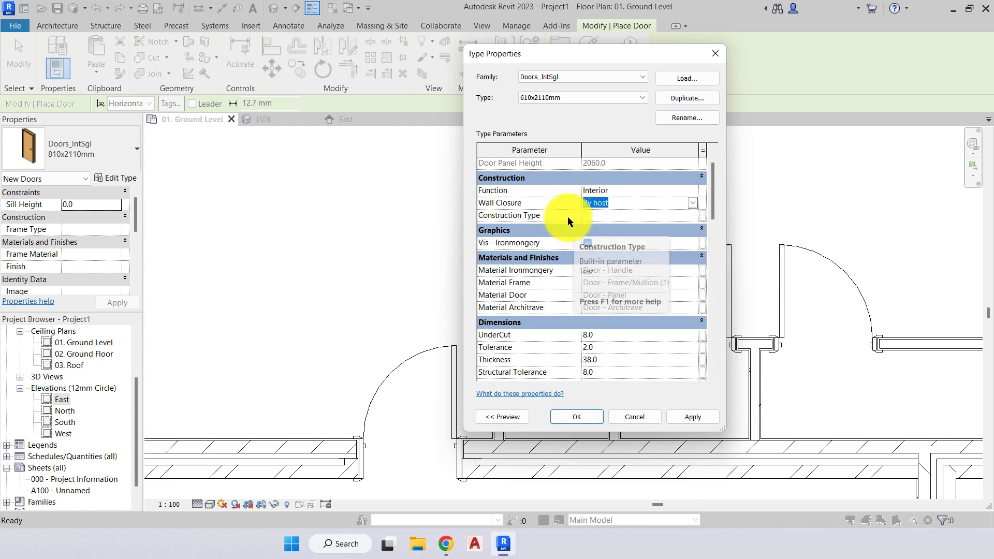
Examine the door type's Construction Type, ironmongery visibility and material parameters
{"action": "left_click", "coordinate": [539, 217]}
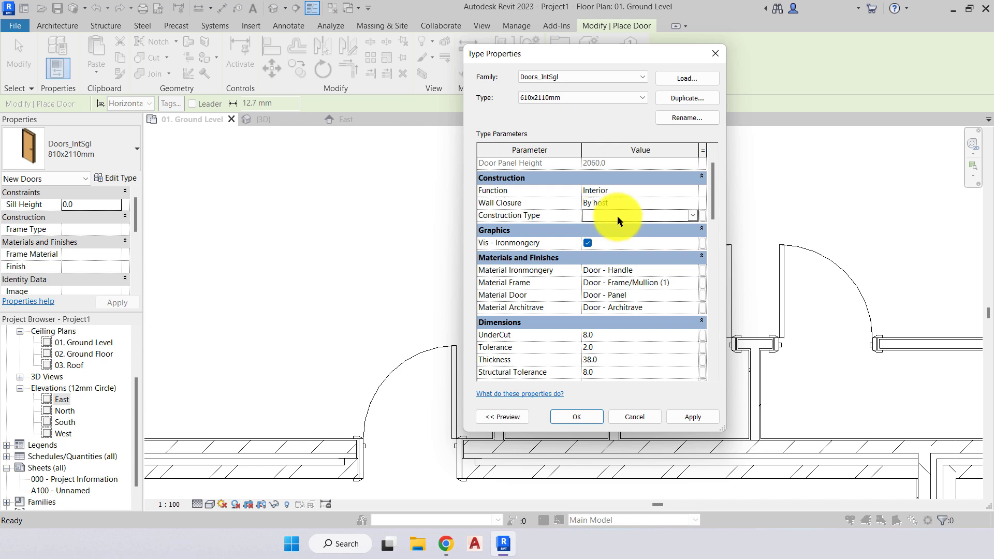
{"action": "left_click", "coordinate": [693, 215]}
{"action": "left_click", "coordinate": [693, 215]}
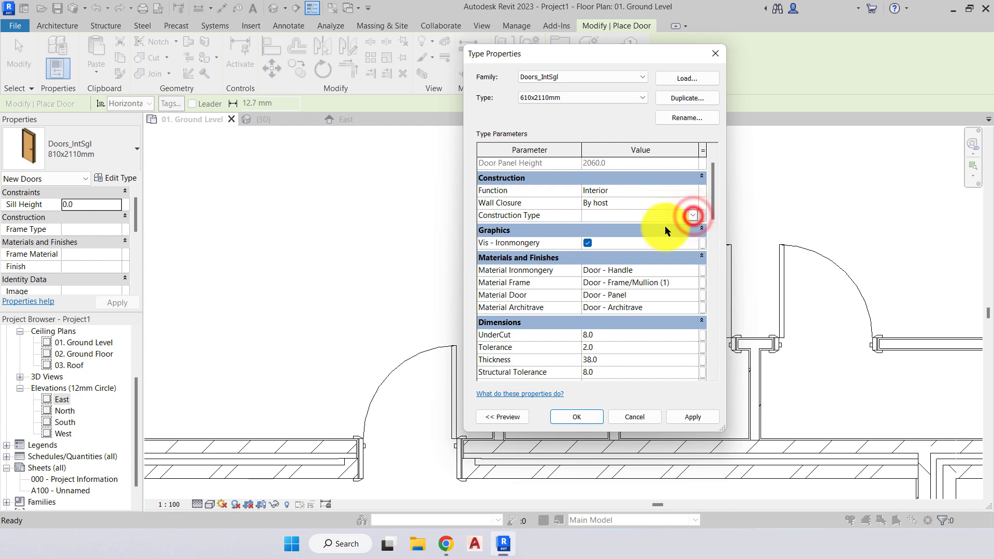
{"action": "left_click_drag", "start_coordinate": [713, 196], "coordinate": [688, 206]}
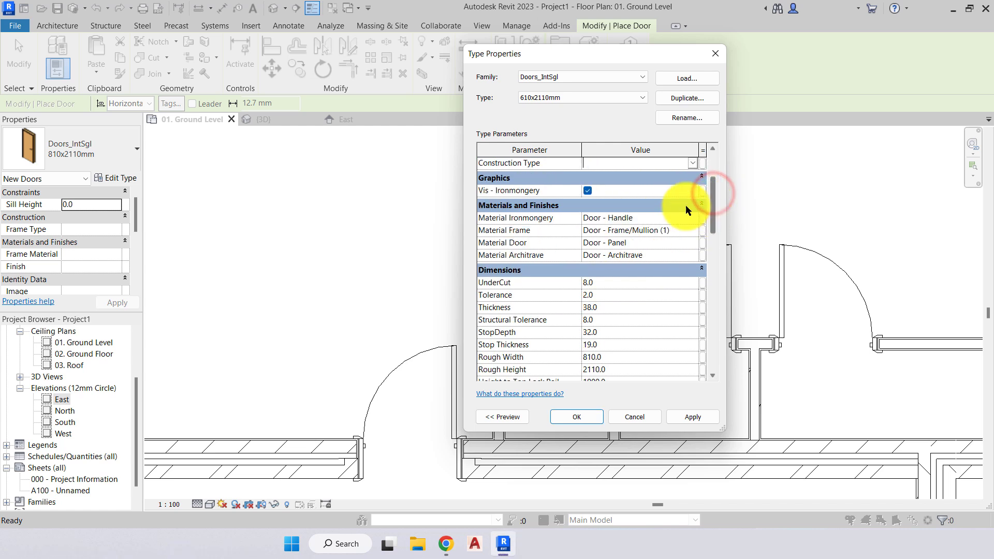
{"action": "left_click", "coordinate": [588, 191]}
{"action": "left_click_drag", "start_coordinate": [714, 194], "coordinate": [715, 201]}
{"action": "left_click", "coordinate": [556, 191]}
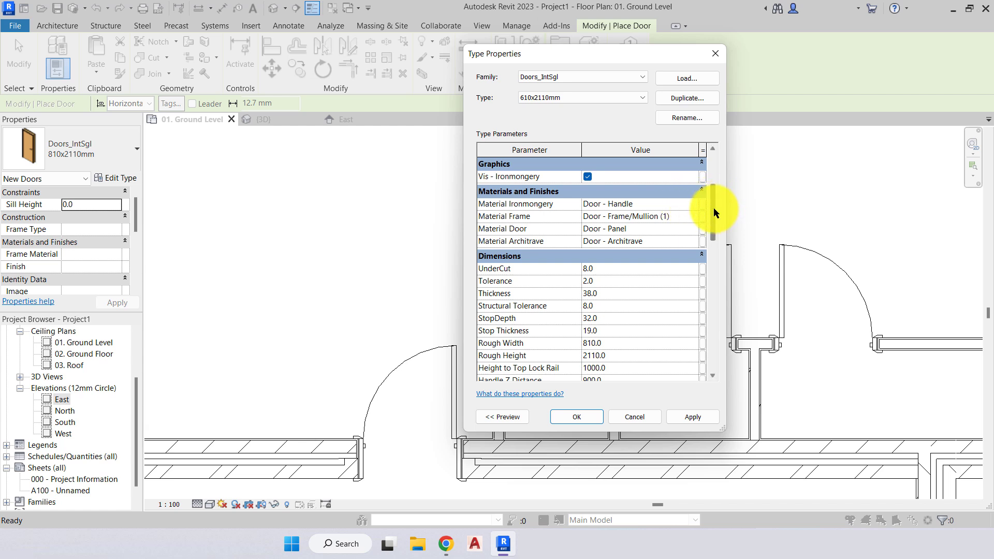
Set the 610x2110mm door type's Width to 610 mm and apply the type properties
{"action": "left_click_drag", "start_coordinate": [714, 207], "coordinate": [715, 214]}
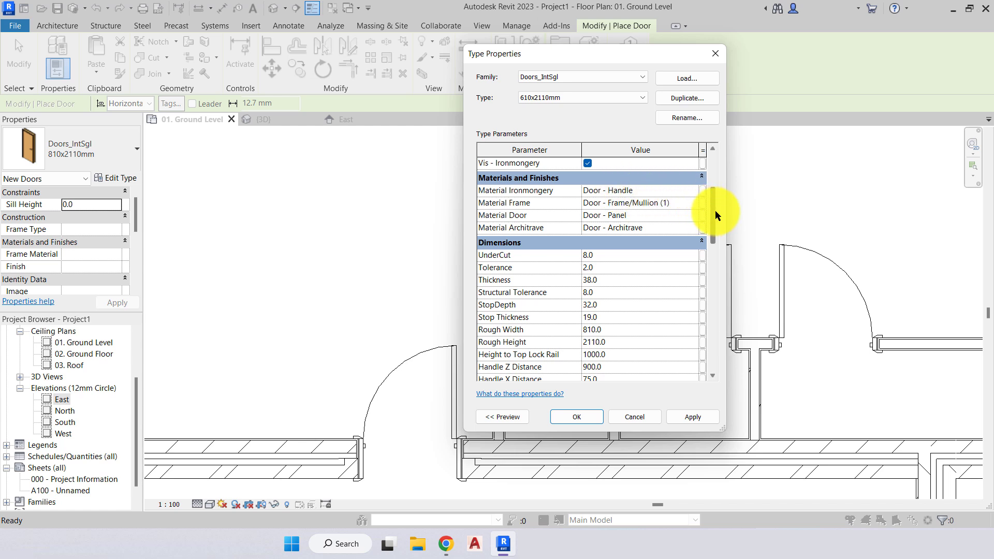
{"action": "left_click_drag", "start_coordinate": [716, 214], "coordinate": [714, 232]}
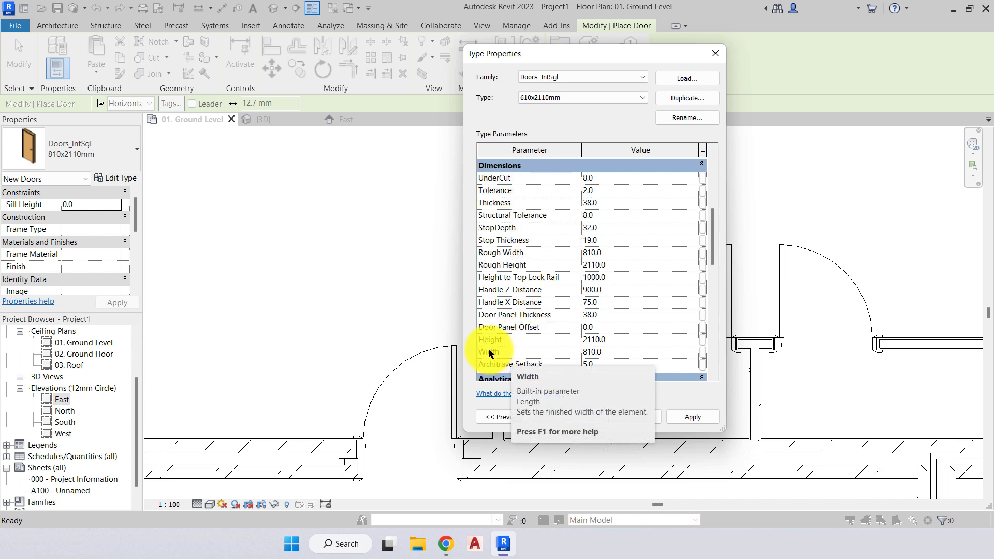
{"action": "left_click", "coordinate": [605, 351]}
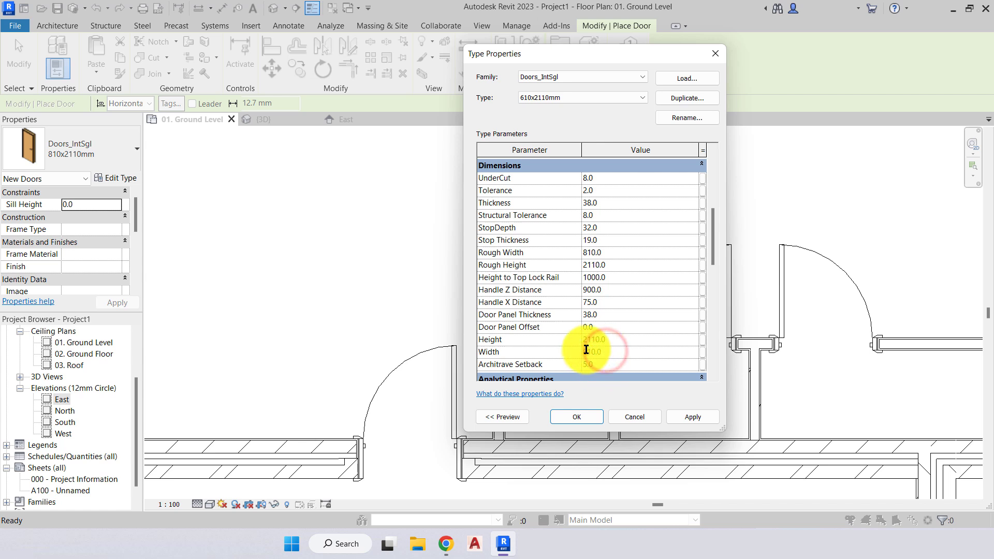
{"action": "left_click_drag", "start_coordinate": [589, 351], "coordinate": [569, 353]}
{"action": "type", "text": "6"}
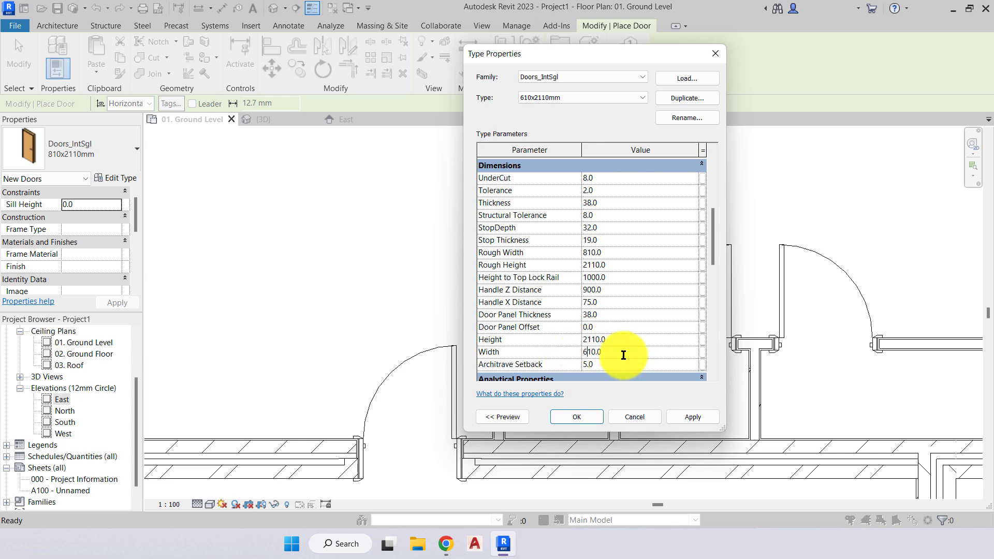
{"action": "left_click", "coordinate": [635, 355]}
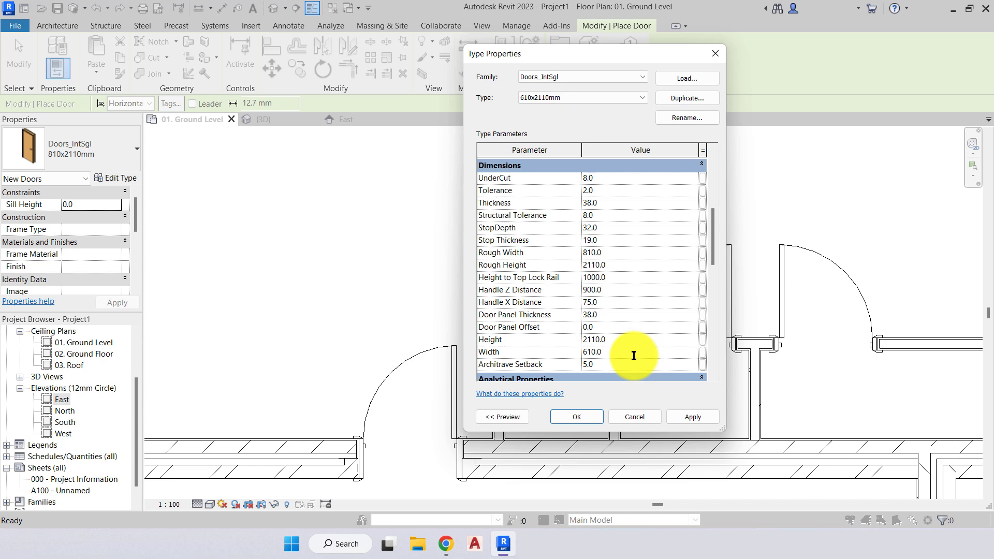
{"action": "left_click", "coordinate": [641, 294]}
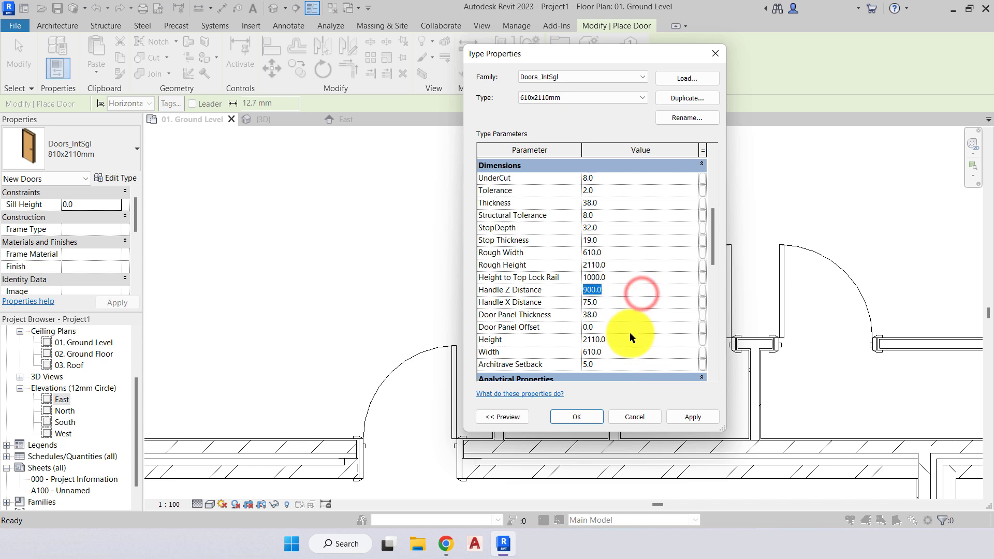
{"action": "left_click", "coordinate": [622, 351]}
{"action": "scroll", "coordinate": [711, 240], "scroll_direction": "up", "scroll_amount": 5}
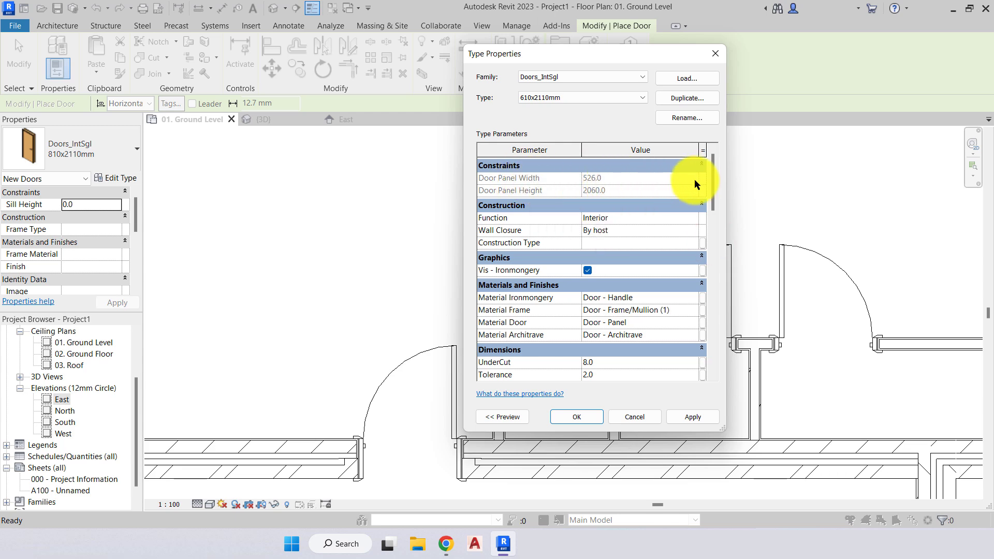
{"action": "left_click_drag", "start_coordinate": [713, 181], "coordinate": [657, 406]}
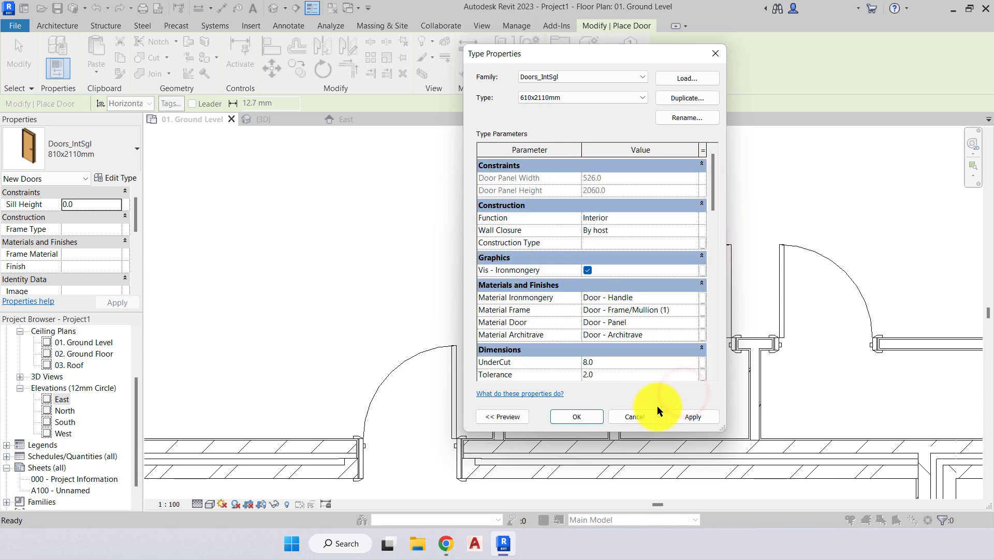
{"action": "left_click", "coordinate": [691, 414]}
{"action": "left_click", "coordinate": [578, 417]}
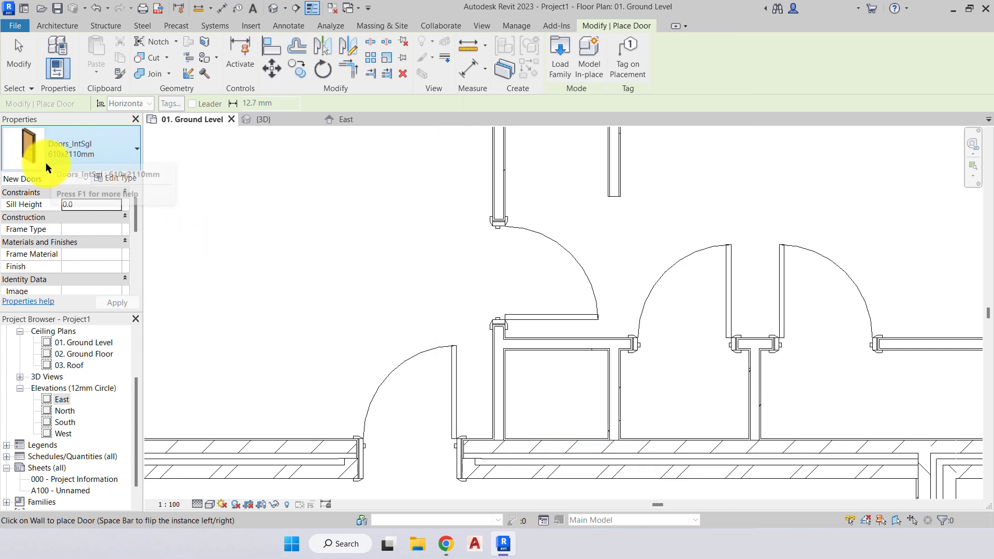
Place a 610x2110mm door in the leftmost small room's left partition, 40.5 mm from each adjoining wall, and flip its hinge side
{"action": "left_click", "coordinate": [496, 390]}
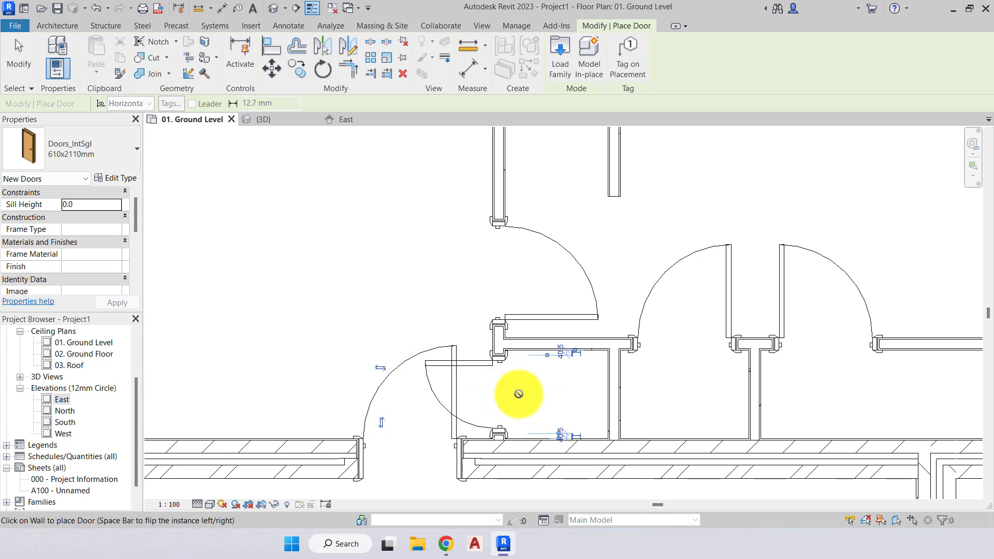
{"action": "key", "text": "Escape"}
{"action": "scroll", "coordinate": [498, 399], "scroll_direction": "up", "scroll_amount": 5}
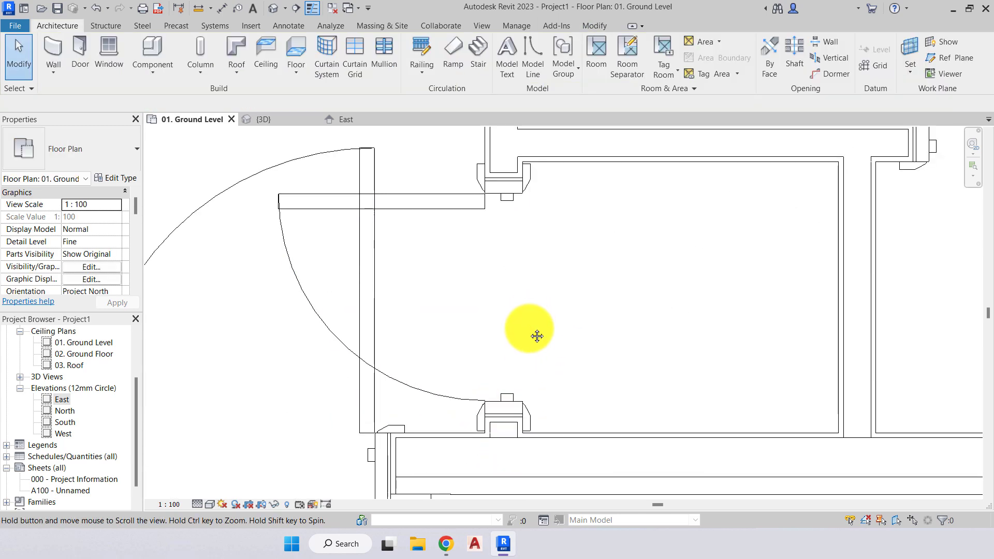
{"action": "scroll", "coordinate": [530, 309], "scroll_direction": "down", "scroll_amount": 5}
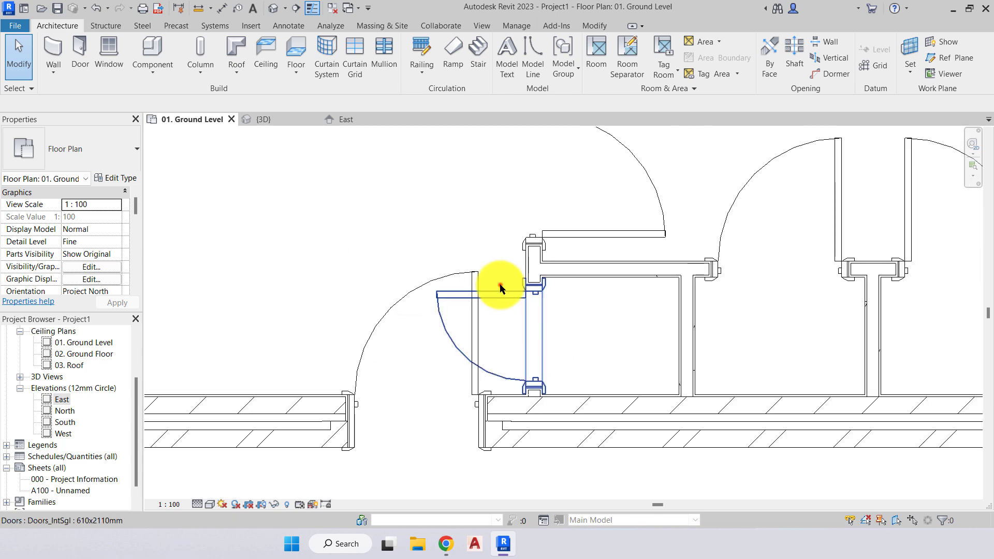
{"action": "left_click", "coordinate": [500, 285]}
{"action": "left_click", "coordinate": [378, 373]}
{"action": "key", "text": "Escape"}
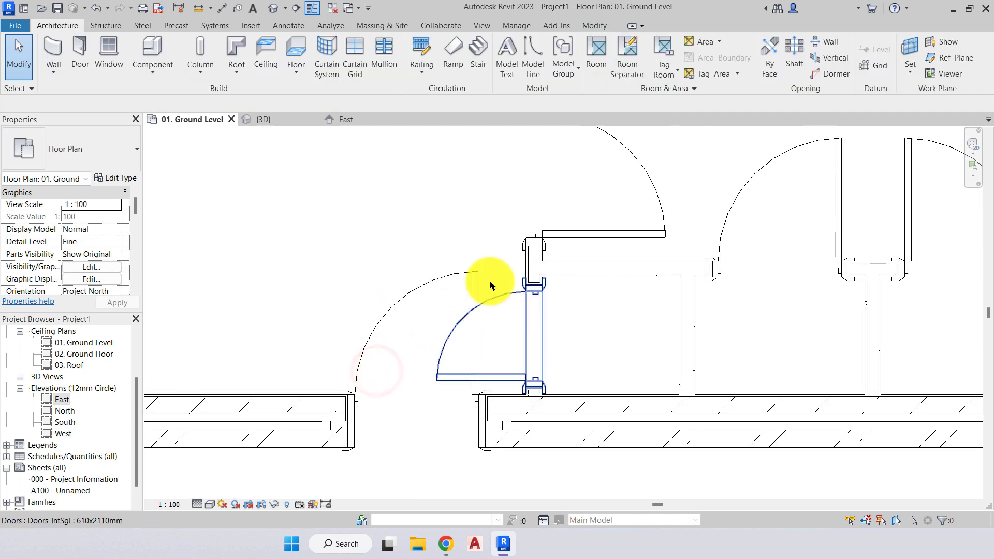
Move the door in the thick lower wall left along the wall, clear of the 610x2110mm door's swing
{"action": "scroll", "coordinate": [479, 293], "scroll_direction": "down", "scroll_amount": 3}
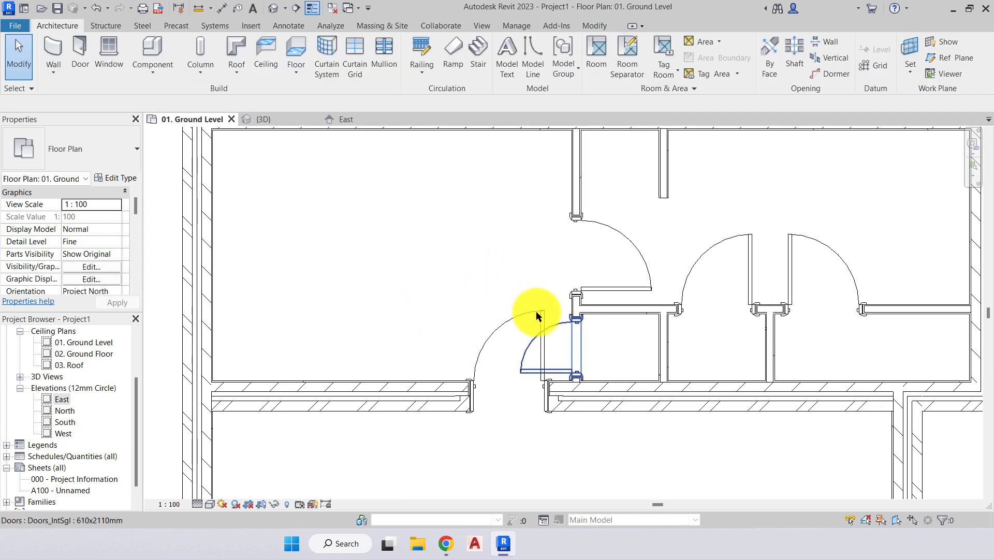
{"action": "left_click", "coordinate": [536, 313]}
{"action": "scroll", "coordinate": [526, 393], "scroll_direction": "up", "scroll_amount": 2}
{"action": "left_click", "coordinate": [551, 282]}
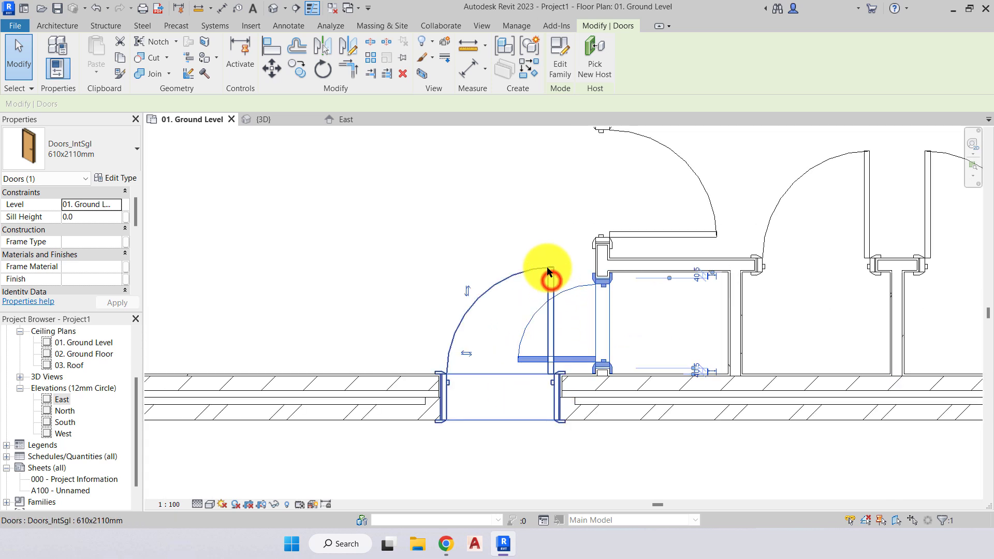
{"action": "left_click", "coordinate": [553, 259]}
{"action": "left_click_drag", "start_coordinate": [439, 407], "coordinate": [388, 410]}
{"action": "left_click", "coordinate": [376, 312]}
{"action": "scroll", "coordinate": [376, 312], "scroll_direction": "down", "scroll_amount": 3}
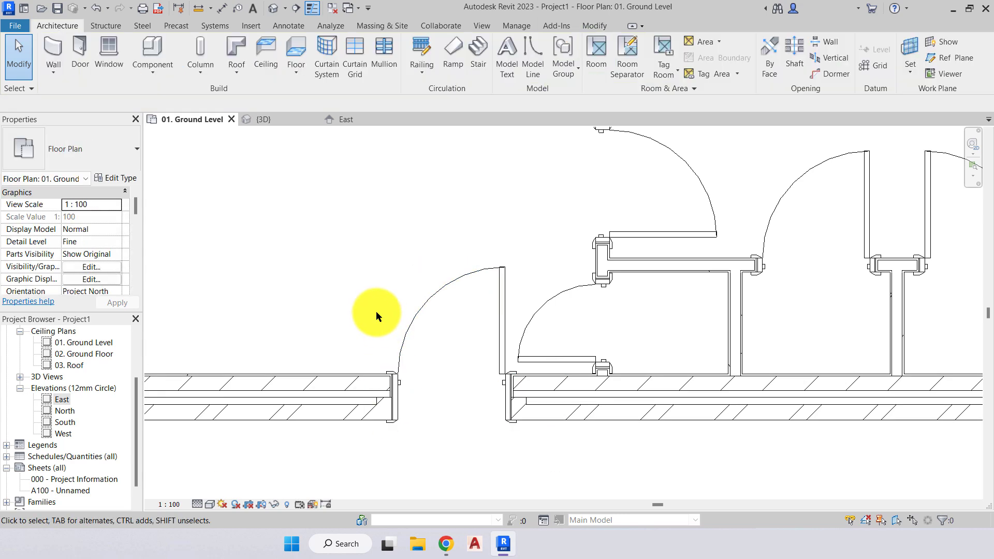
Start door placement for the recessed external wall below the small rooms and review the door types already loaded
{"action": "middle_click_drag", "start_coordinate": [377, 333], "coordinate": [380, 345]}
{"action": "scroll", "coordinate": [343, 319], "scroll_direction": "up", "scroll_amount": 2}
{"action": "middle_click_drag", "start_coordinate": [654, 422], "coordinate": [369, 218]}
{"action": "scroll", "coordinate": [598, 249], "scroll_direction": "up", "scroll_amount": 2}
{"action": "middle_click_drag", "start_coordinate": [570, 235], "coordinate": [575, 287]}
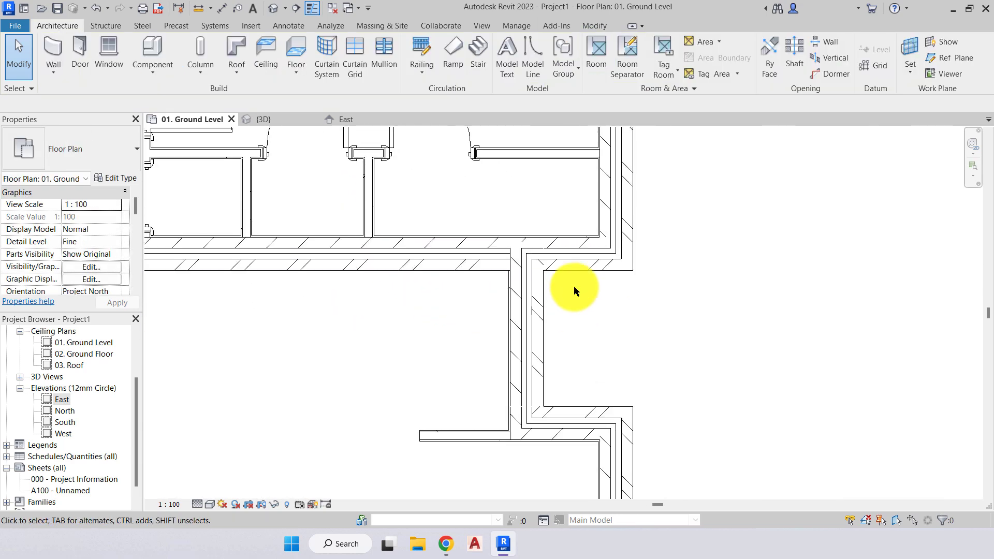
{"action": "left_click", "coordinate": [86, 50]}
{"action": "left_click", "coordinate": [97, 134]}
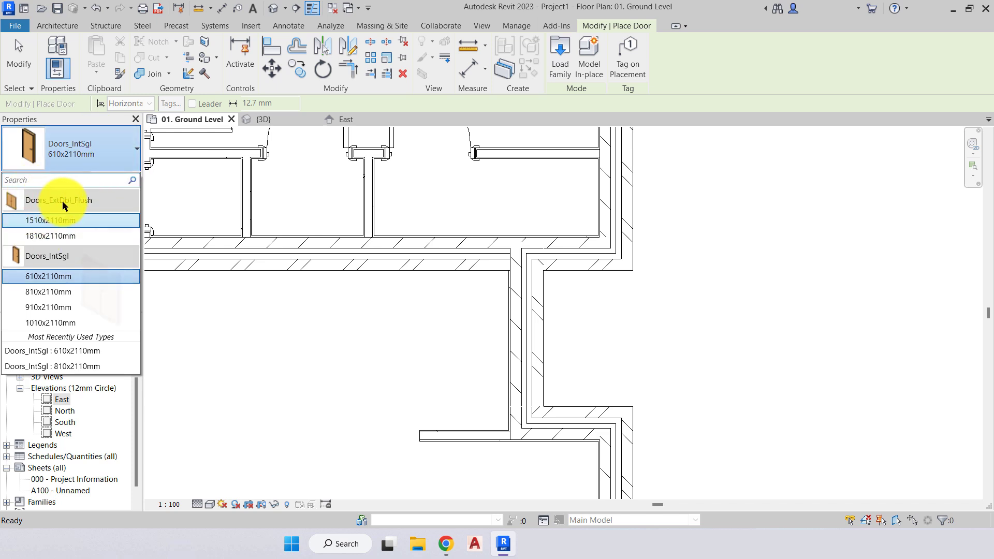
{"action": "mouse_move", "coordinate": [64, 203]}
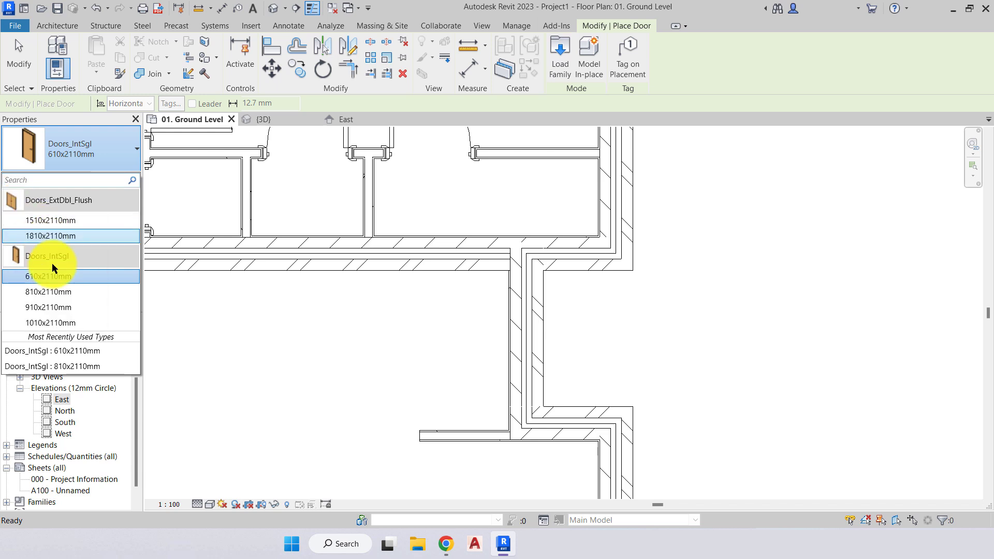
{"action": "key", "text": "Escape"}
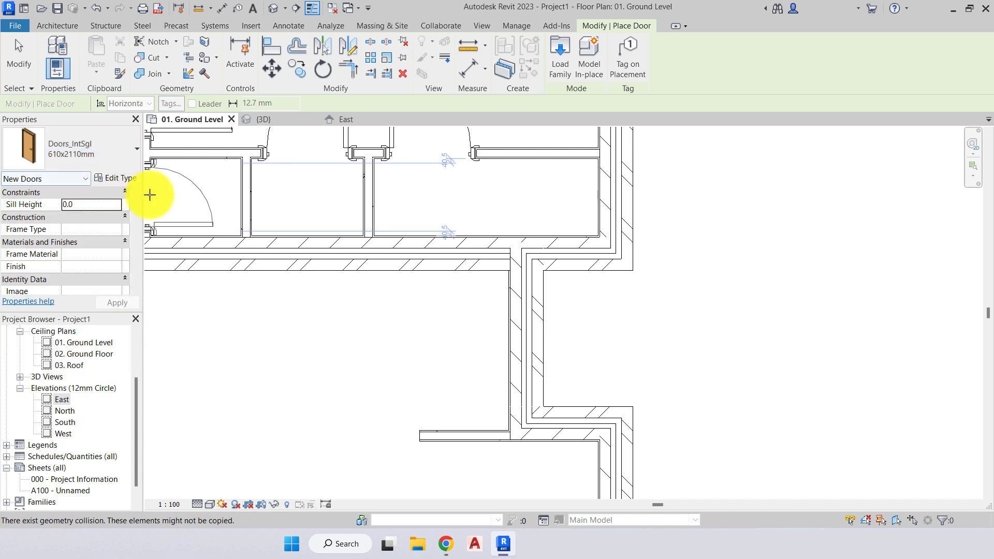
Start loading a door family and browse the UK library to the External Doors folder within Doors
{"action": "left_click", "coordinate": [562, 68]}
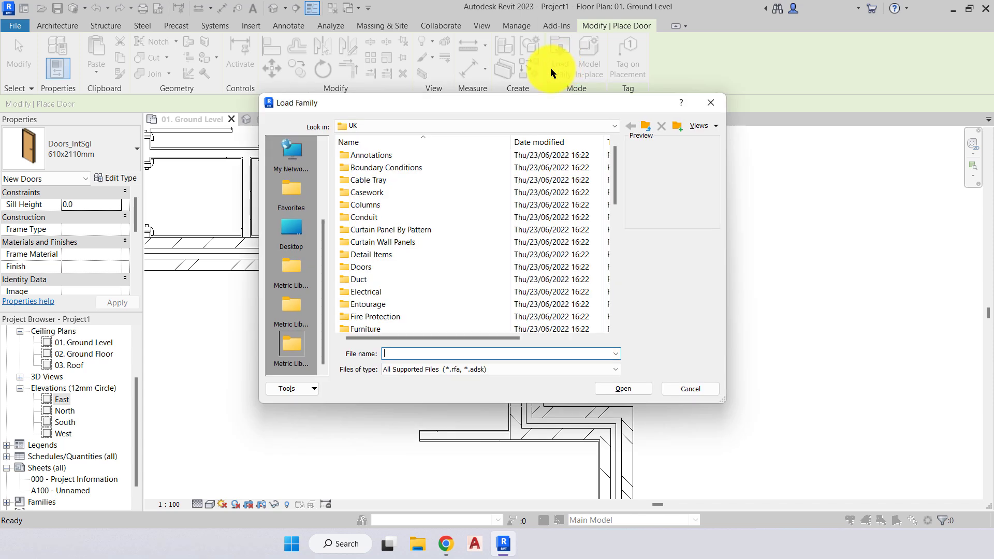
{"action": "left_click", "coordinate": [486, 104]}
{"action": "double_click", "coordinate": [361, 266]}
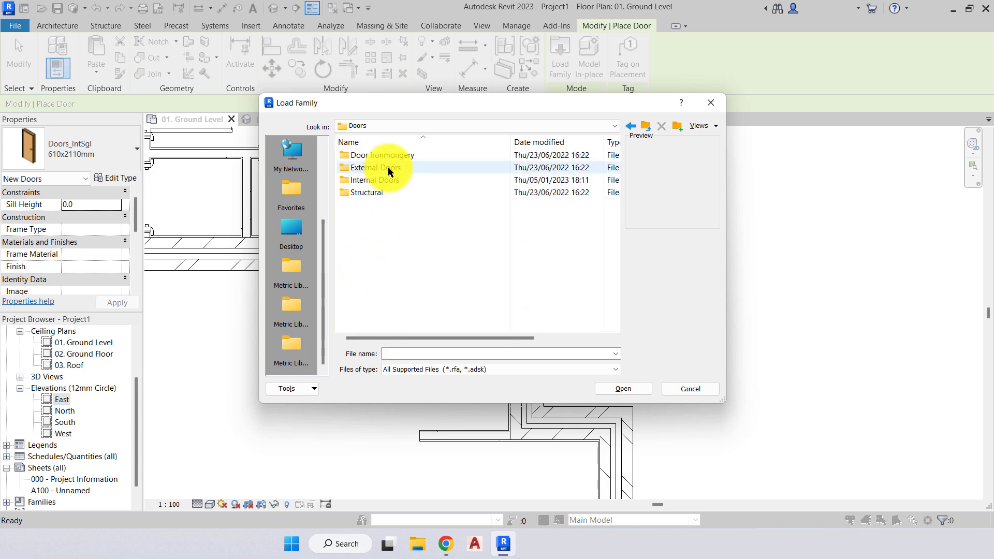
{"action": "double_click", "coordinate": [393, 167]}
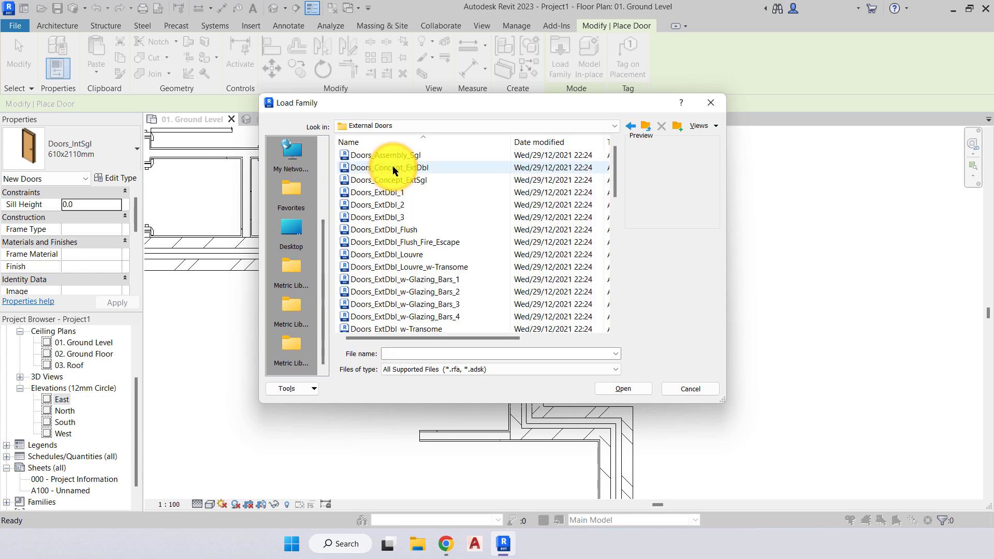
{"action": "left_click_drag", "start_coordinate": [615, 164], "coordinate": [618, 141]}
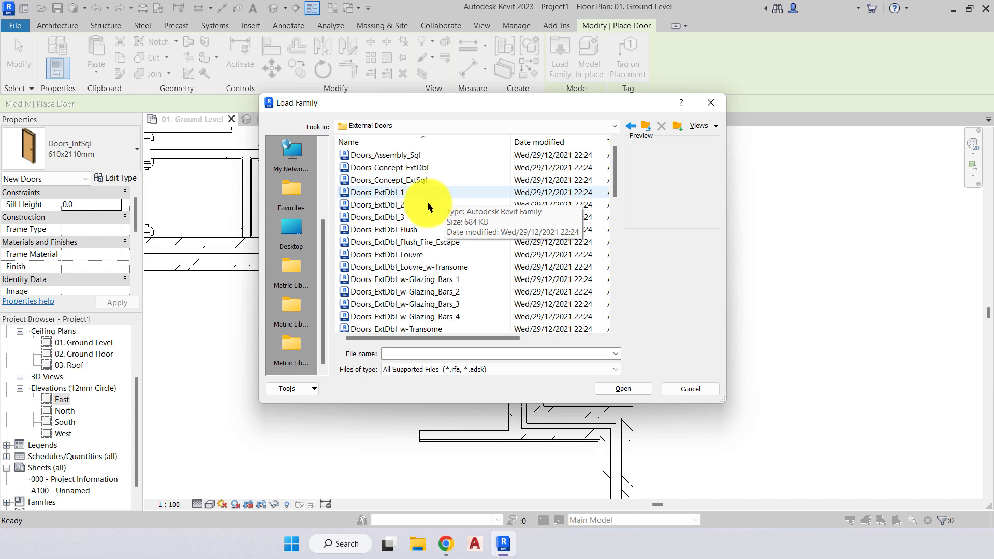
Preview the assembly, concept and double external door families, including Doors_ExtDbl_1, Doors_ExtDbl_Louvre and Doors_ExtDbl_w-Transome
{"action": "left_click", "coordinate": [393, 153]}
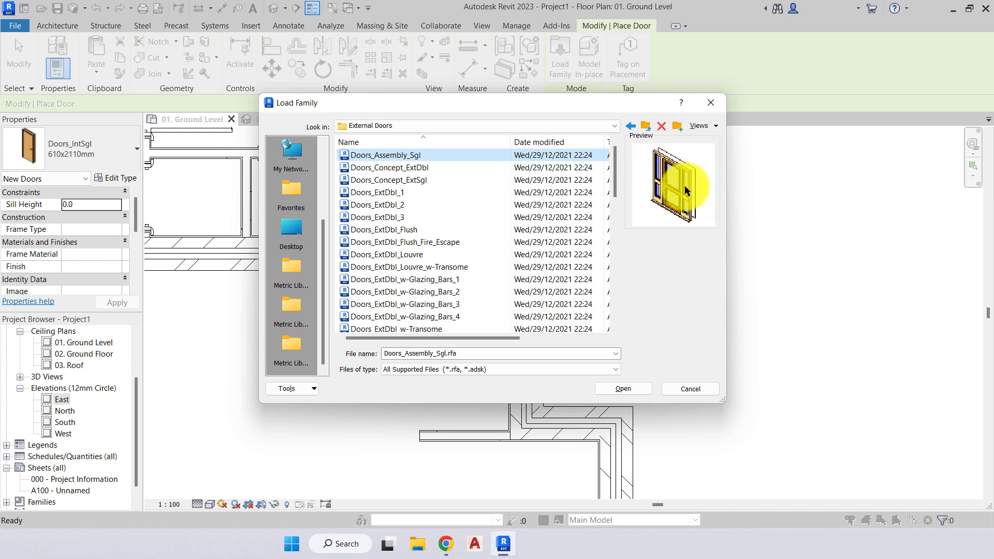
{"action": "left_click", "coordinate": [424, 168]}
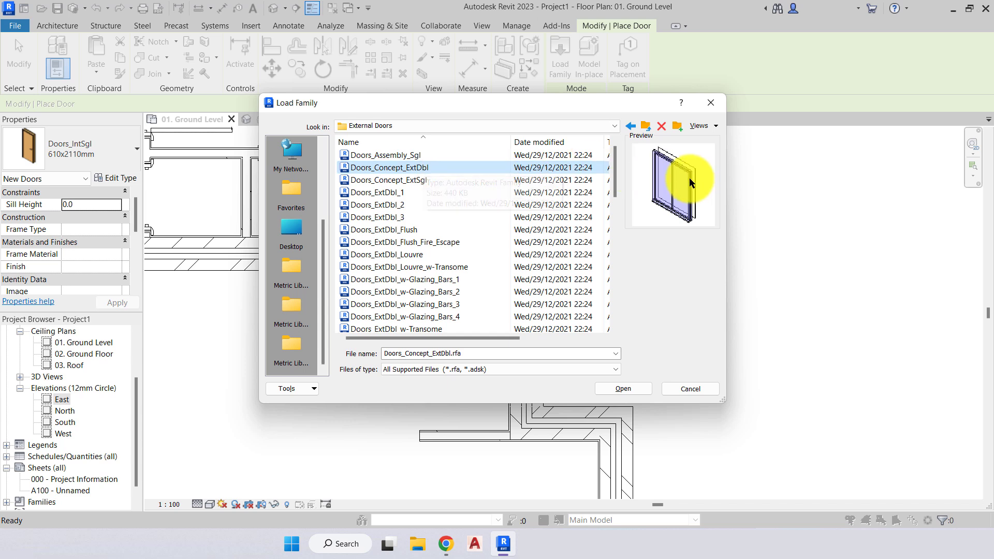
{"action": "left_click", "coordinate": [446, 179]}
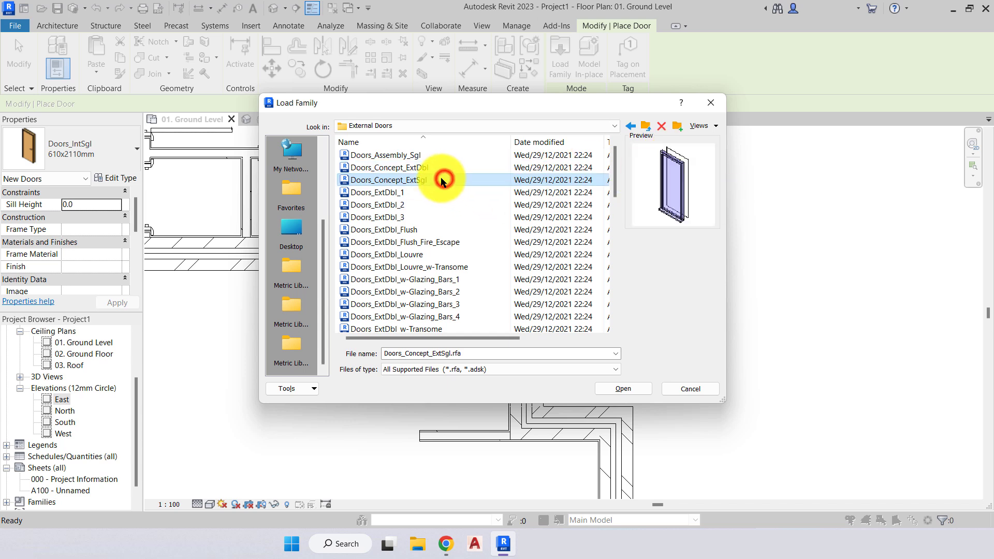
{"action": "left_click", "coordinate": [396, 192]}
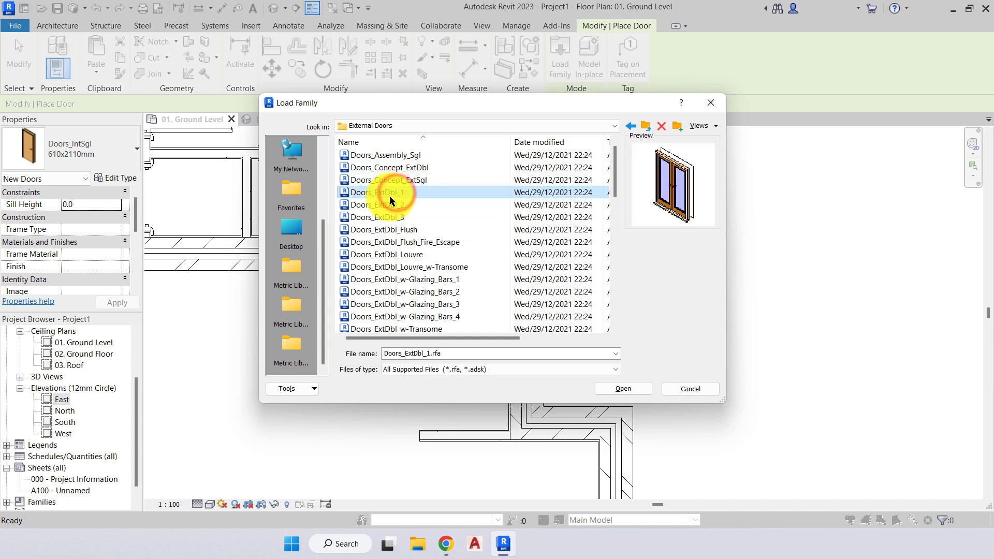
{"action": "left_click", "coordinate": [392, 204]}
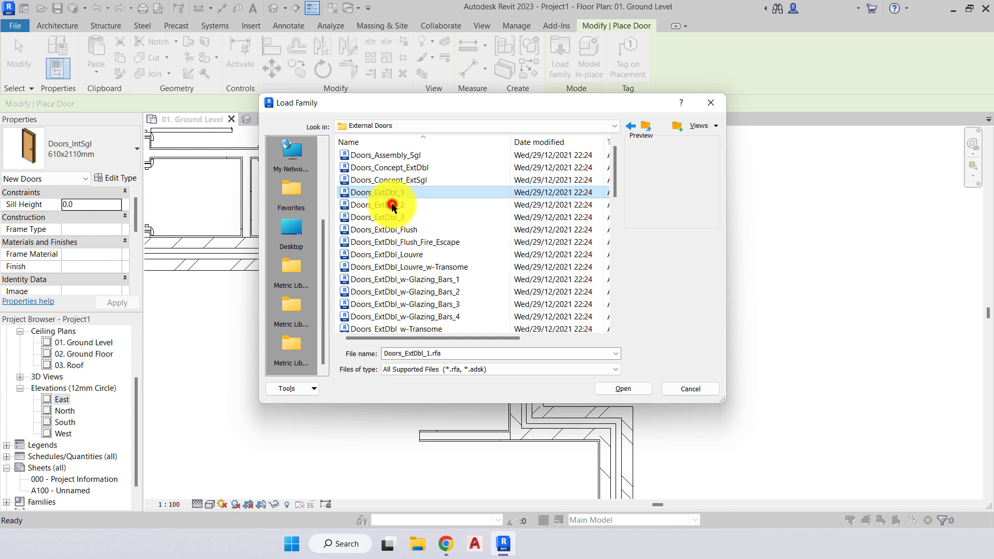
{"action": "left_click", "coordinate": [383, 241]}
{"action": "left_click", "coordinate": [398, 254]}
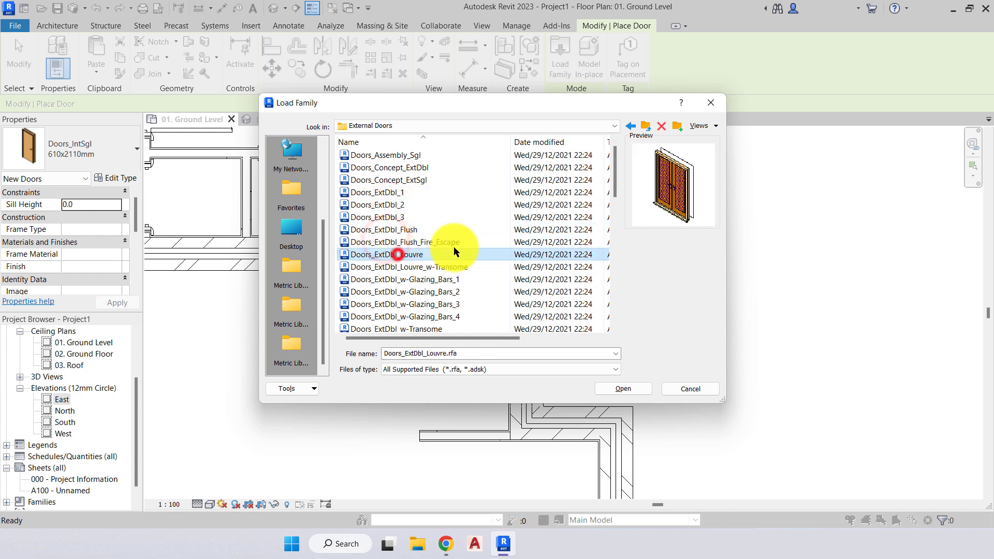
{"action": "scroll", "coordinate": [478, 230], "scroll_direction": "down", "scroll_amount": 2}
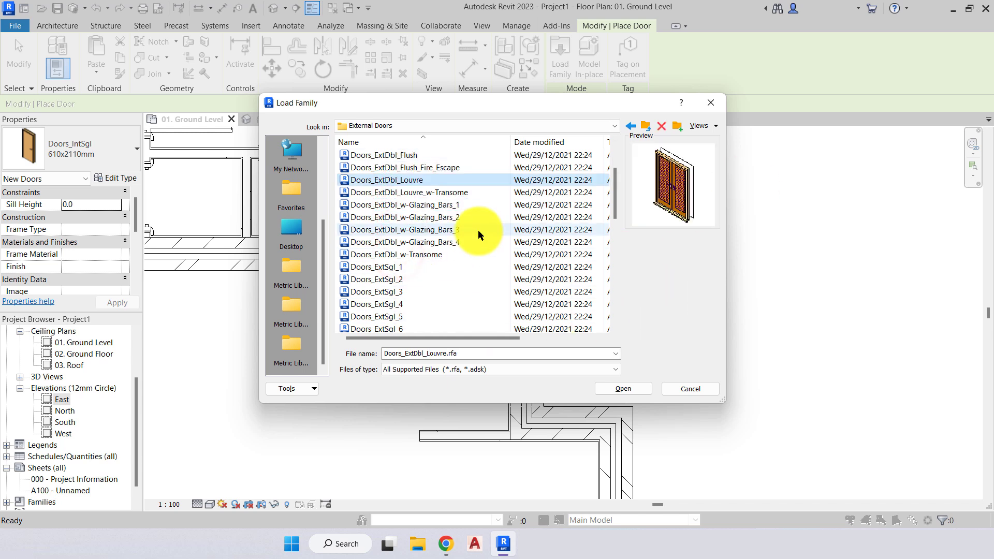
{"action": "left_click", "coordinate": [421, 253]}
{"action": "scroll", "coordinate": [423, 256], "scroll_direction": "down", "scroll_amount": 1}
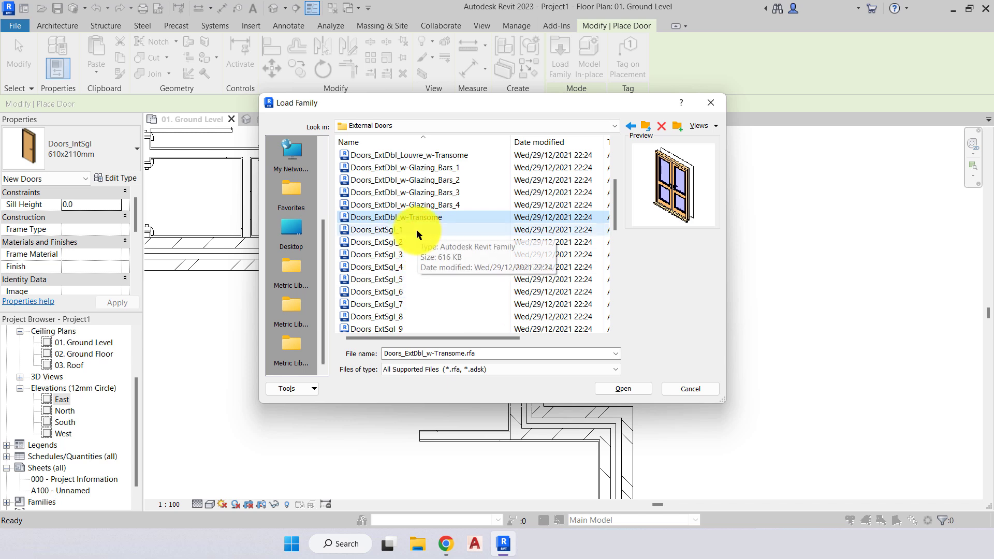
Compare the single external door families from Doors_ExtSgl_1 to Doors_ExtSgl_8 and load Doors_ExtSgl_5
{"action": "left_click", "coordinate": [388, 229]}
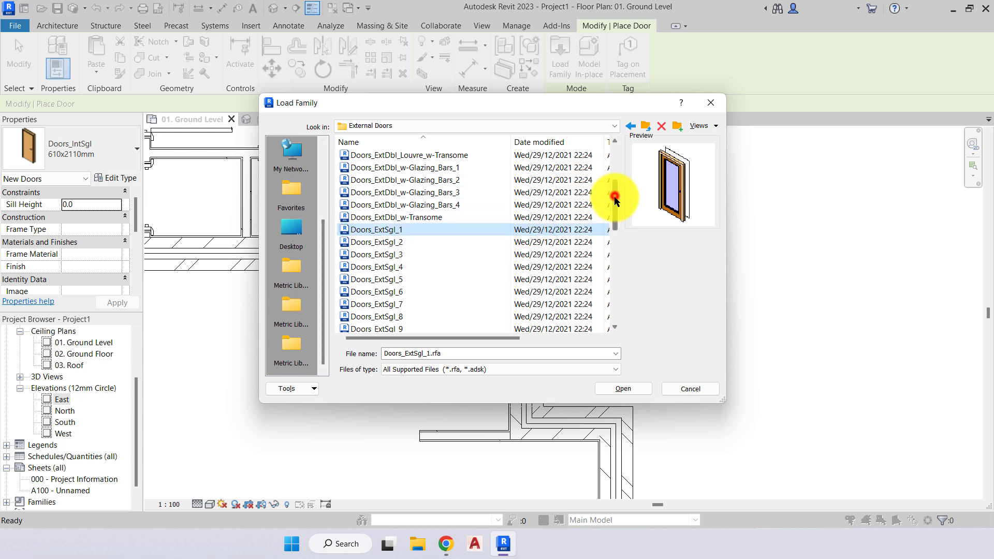
{"action": "mouse_move", "coordinate": [614, 200]}
{"action": "left_mouse_down"}
{"action": "mouse_move", "coordinate": [616, 222]}
{"action": "mouse_move", "coordinate": [615, 211]}
{"action": "left_mouse_up"}
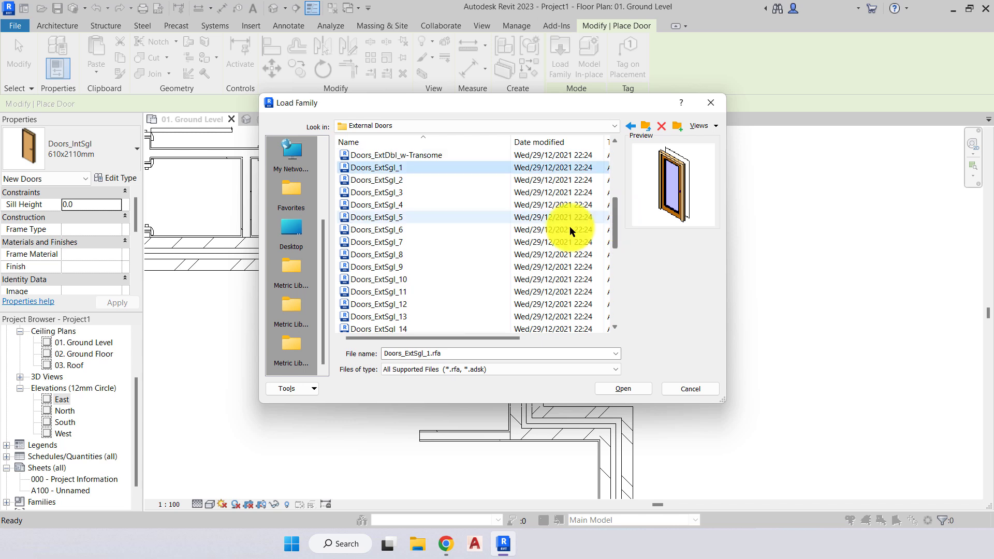
{"action": "left_click", "coordinate": [408, 181]}
{"action": "left_click", "coordinate": [407, 192]}
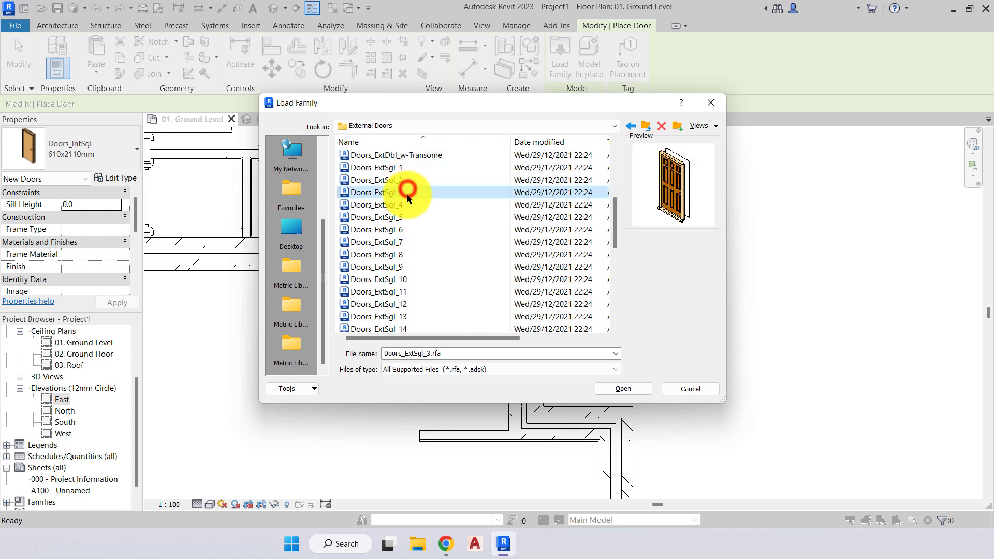
{"action": "left_click", "coordinate": [406, 201]}
{"action": "left_click", "coordinate": [406, 217]}
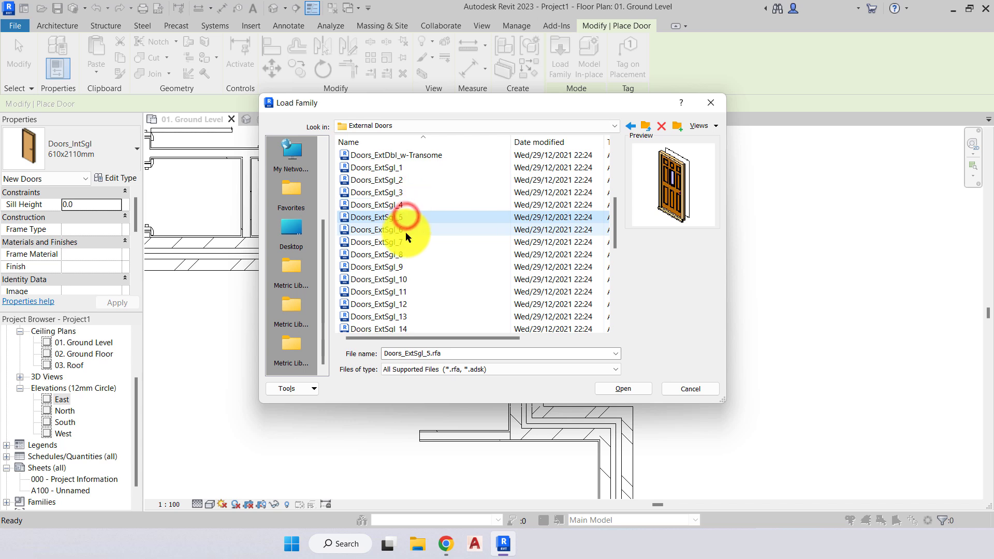
{"action": "left_click", "coordinate": [407, 230]}
{"action": "left_click", "coordinate": [406, 252]}
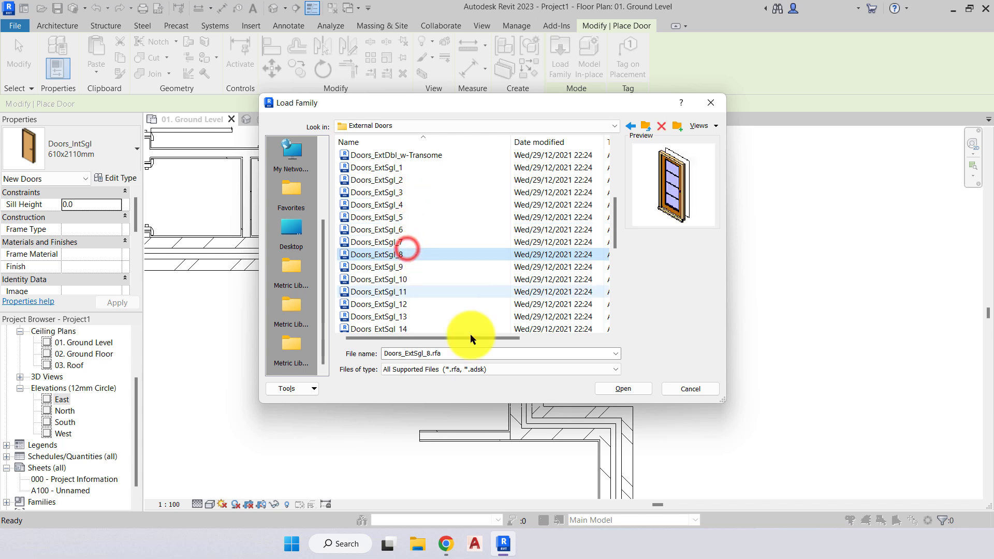
{"action": "left_click", "coordinate": [390, 230]}
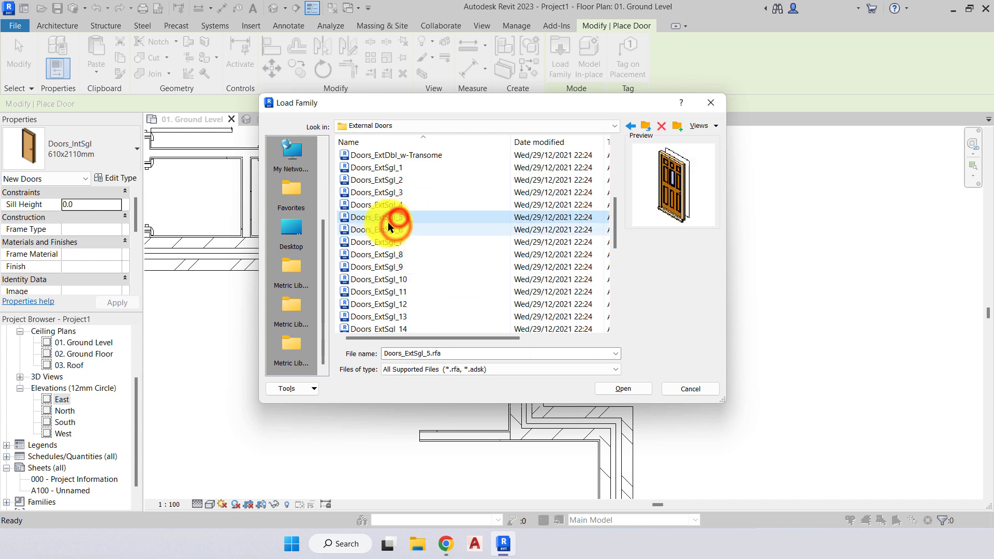
{"action": "left_click", "coordinate": [391, 220]}
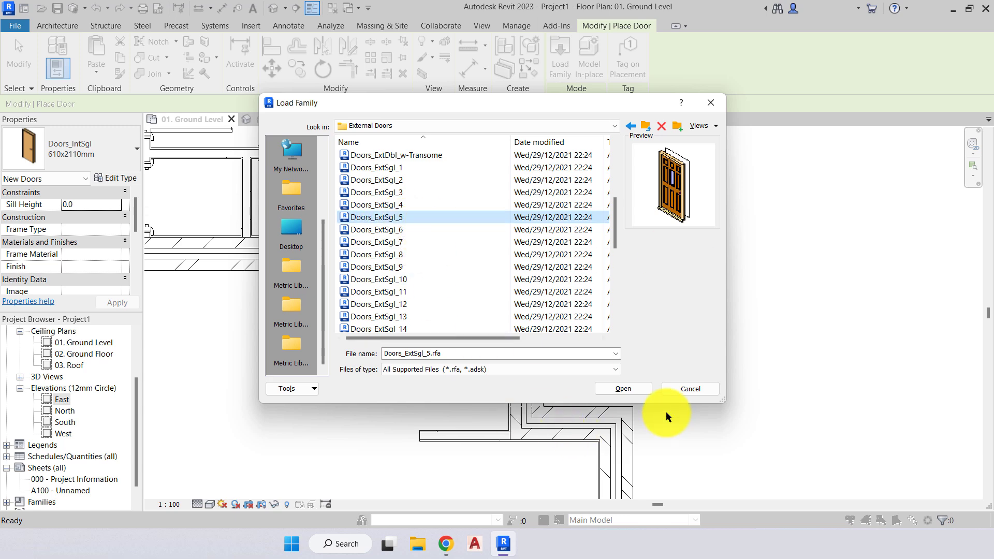
{"action": "left_click", "coordinate": [641, 389]}
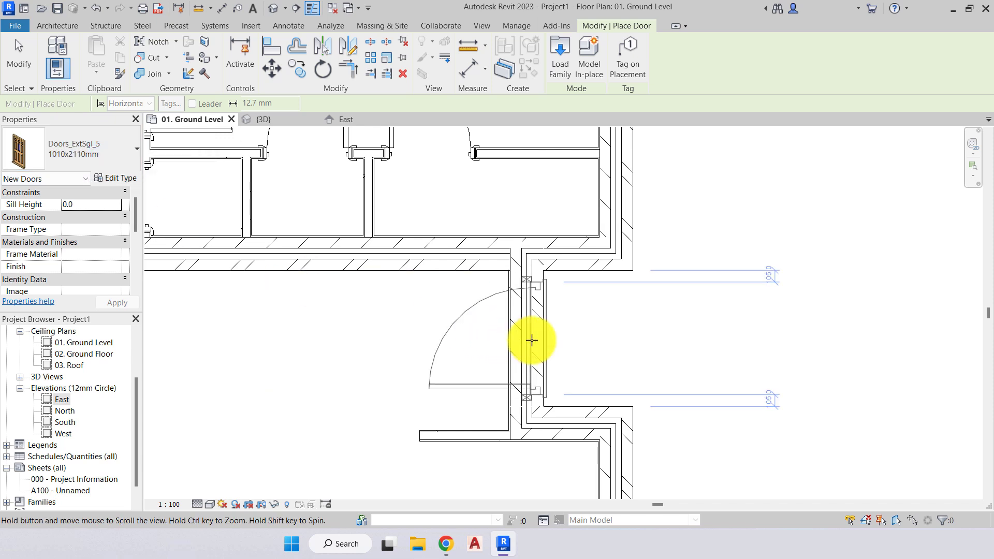
Place a Doors_ExtSgl_5 1010x2110mm door in the recessed external wall, swinging inward and 105 mm from each adjoining wall
{"action": "middle_click_drag", "start_coordinate": [533, 337], "coordinate": [499, 356]}
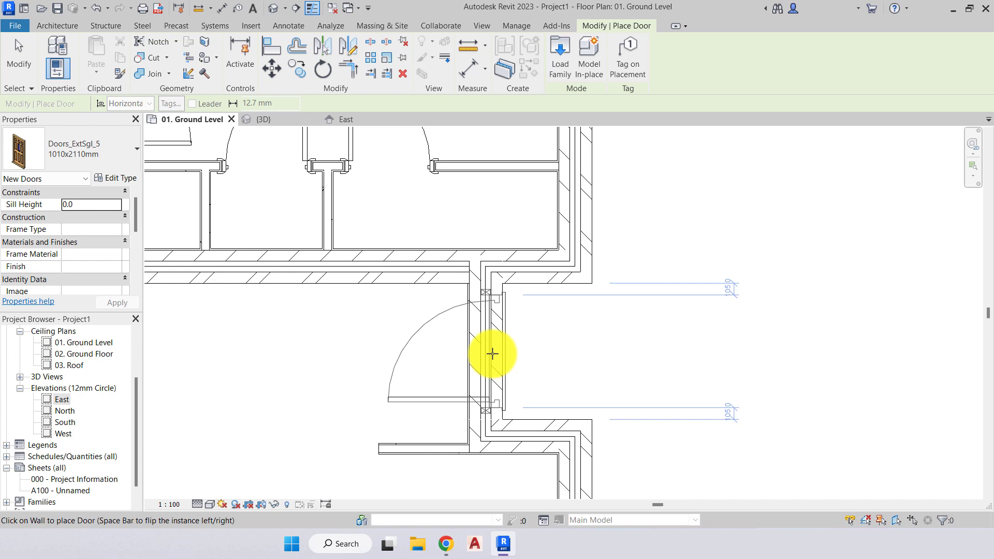
{"action": "scroll", "coordinate": [497, 358], "scroll_direction": "down", "scroll_amount": 2}
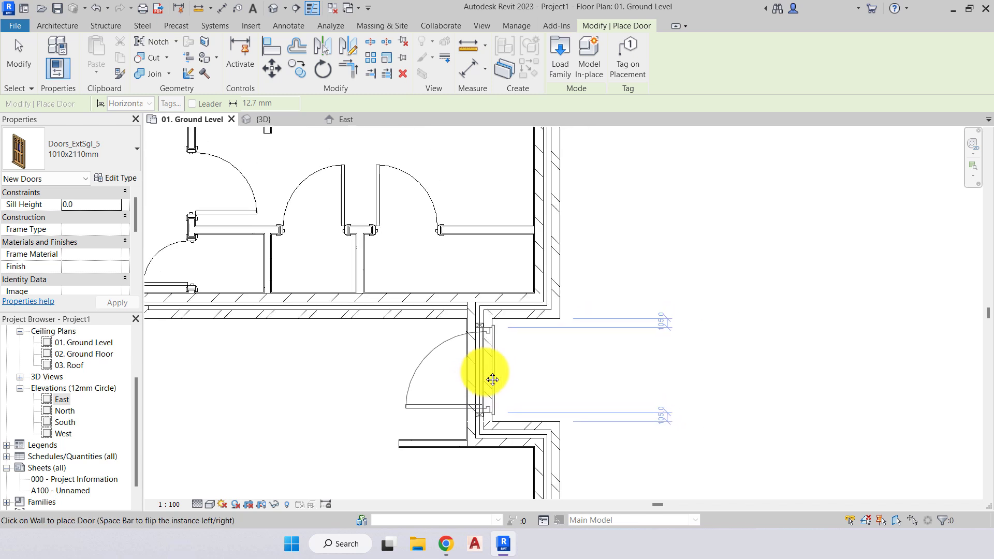
{"action": "scroll", "coordinate": [485, 372], "scroll_direction": "up", "scroll_amount": 2}
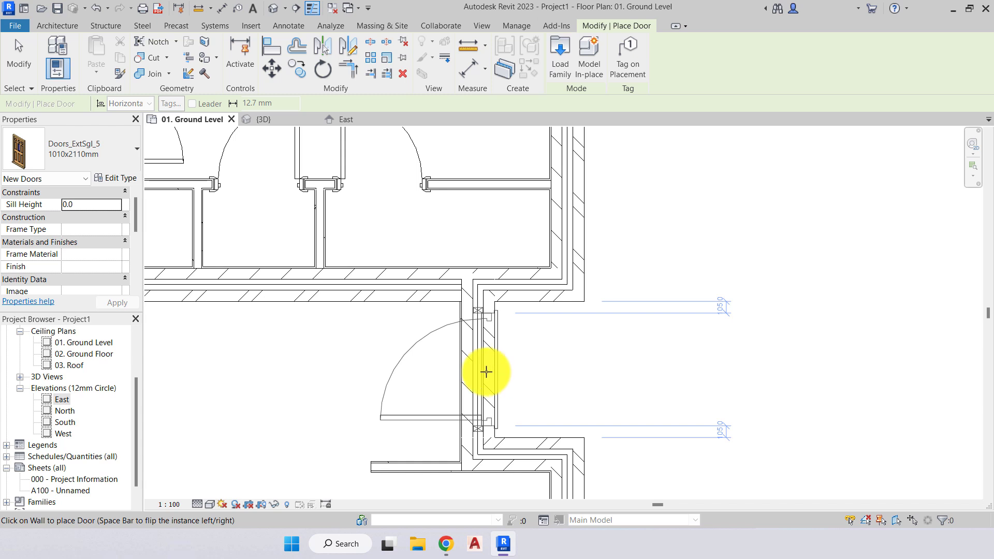
{"action": "scroll", "coordinate": [471, 371], "scroll_direction": "down", "scroll_amount": 2}
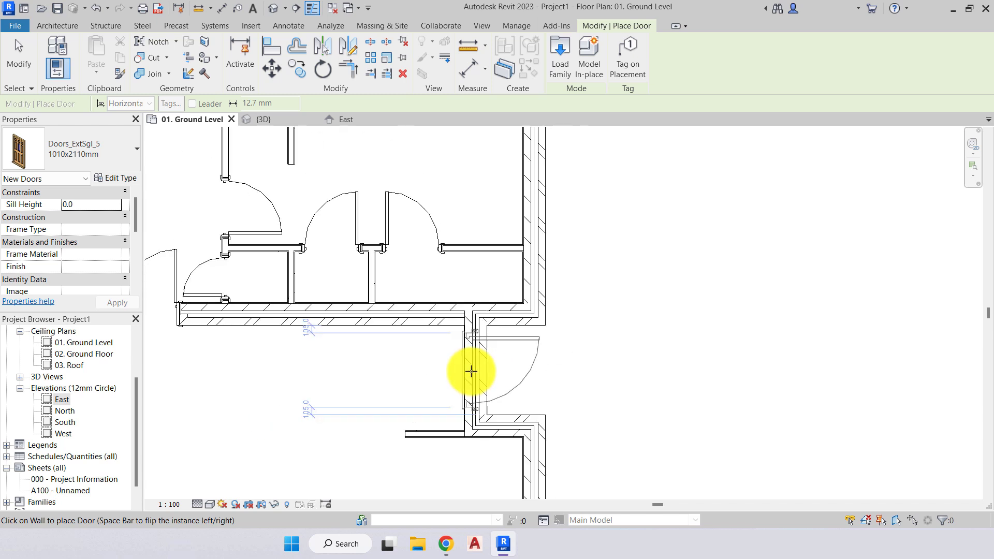
{"action": "scroll", "coordinate": [471, 372], "scroll_direction": "up", "scroll_amount": 2}
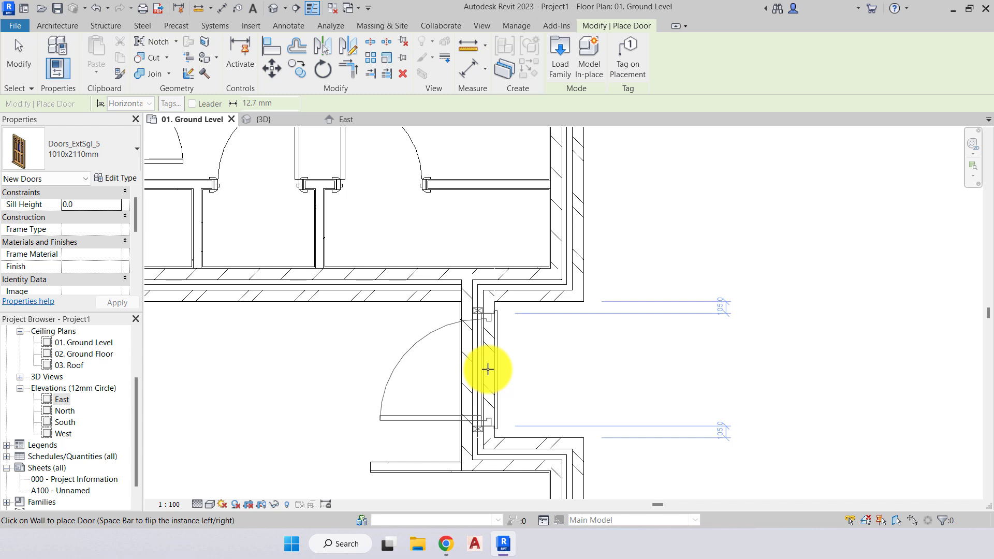
{"action": "left_click", "coordinate": [488, 369]}
{"action": "key", "text": "Escape"}
{"action": "key", "text": "Escape"}
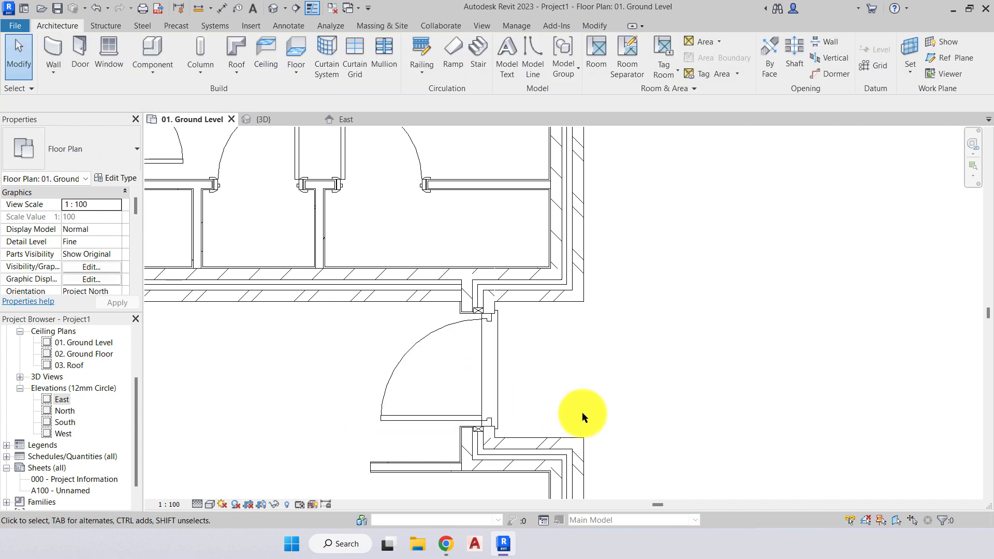
Examine the placed external door's frame and its junction with the wall layers at the upper jamb
{"action": "scroll", "coordinate": [516, 378], "scroll_direction": "up", "scroll_amount": 2}
{"action": "middle_click_drag", "start_coordinate": [516, 378], "coordinate": [598, 327]}
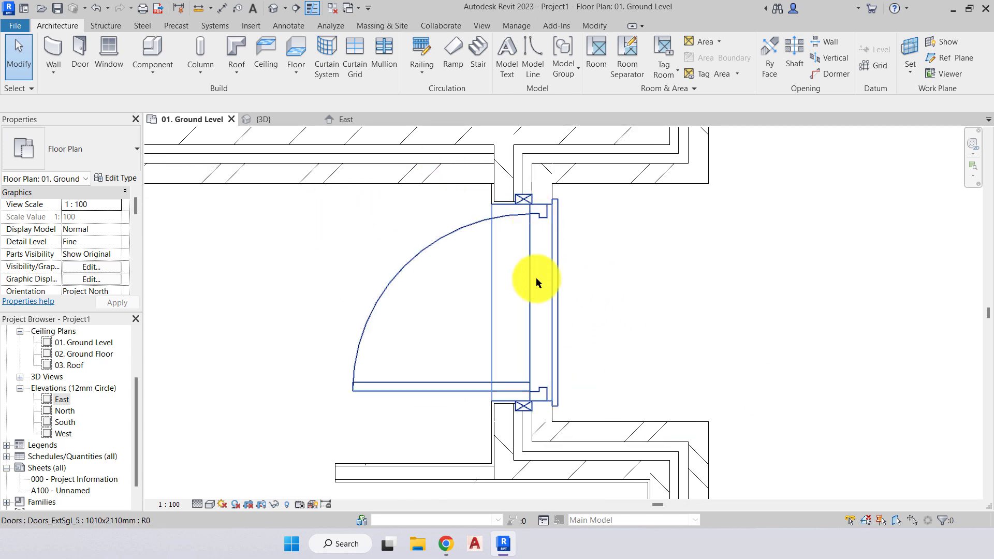
{"action": "scroll", "coordinate": [526, 199], "scroll_direction": "up", "scroll_amount": 5}
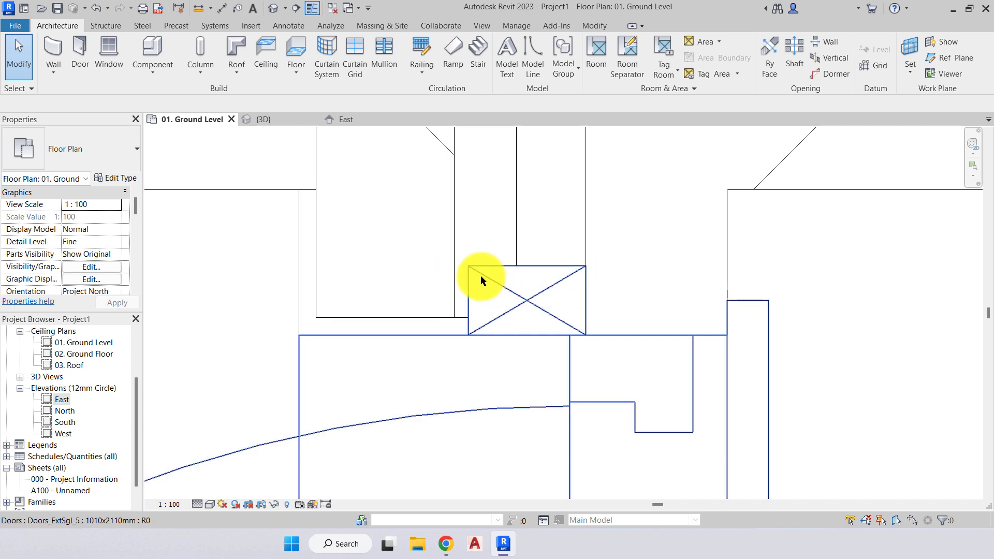
Inspect how the external wall's layers close around the door frame at the upper jamb, selecting the wall to highlight them
{"action": "scroll", "coordinate": [490, 287], "scroll_direction": "down", "scroll_amount": 1}
{"action": "mouse_move", "coordinate": [490, 288]}
{"action": "middle_mouse_down"}
{"action": "mouse_move", "coordinate": [497, 330]}
{"action": "mouse_move", "coordinate": [500, 304]}
{"action": "middle_mouse_up"}
{"action": "scroll", "coordinate": [491, 296], "scroll_direction": "down", "scroll_amount": 1}
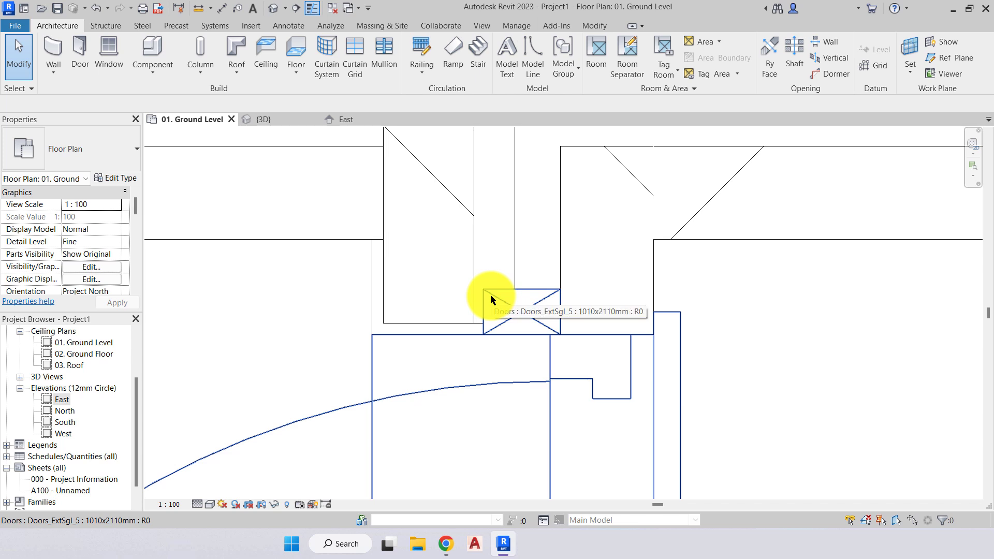
{"action": "scroll", "coordinate": [492, 296], "scroll_direction": "down", "scroll_amount": 1}
{"action": "middle_click_drag", "start_coordinate": [495, 300], "coordinate": [466, 383]}
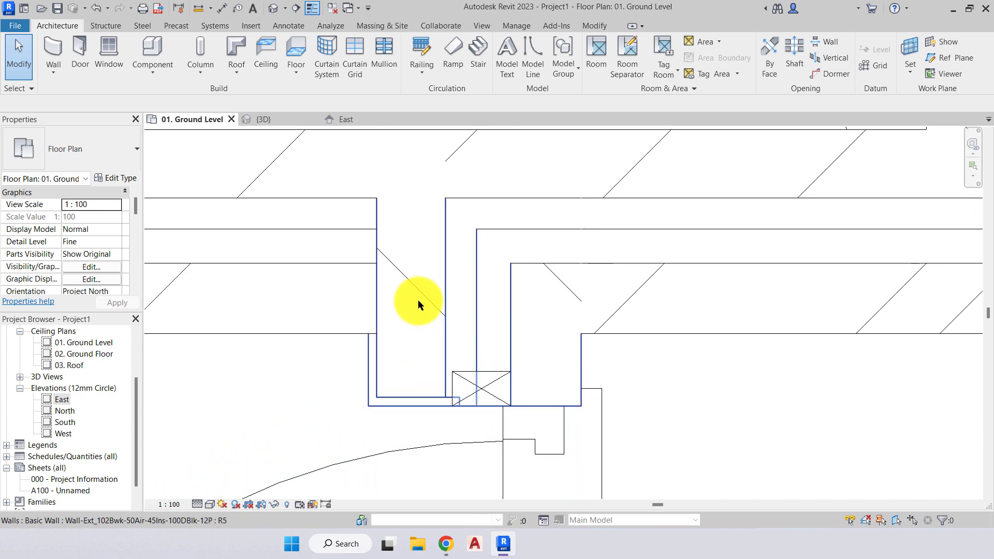
{"action": "left_click", "coordinate": [408, 247]}
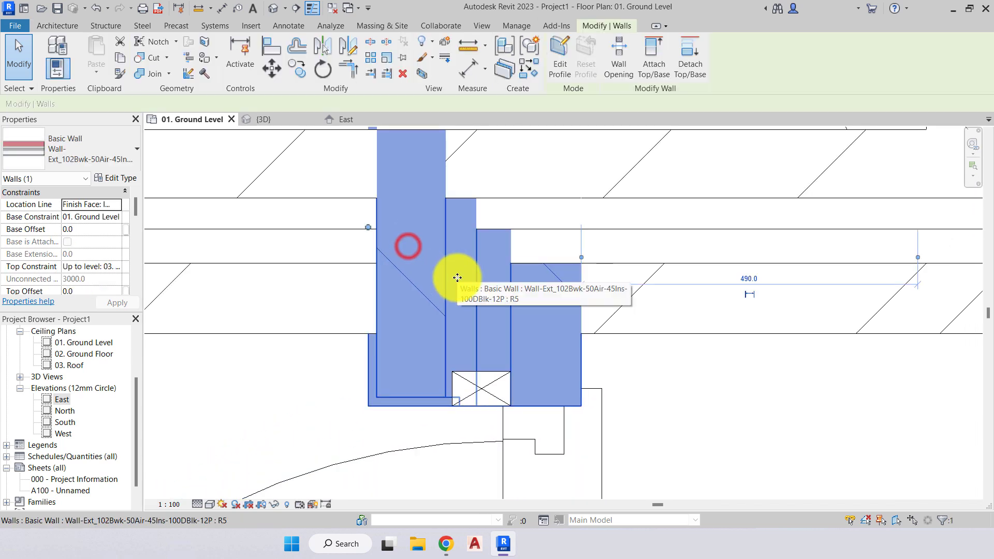
{"action": "left_click", "coordinate": [539, 327]}
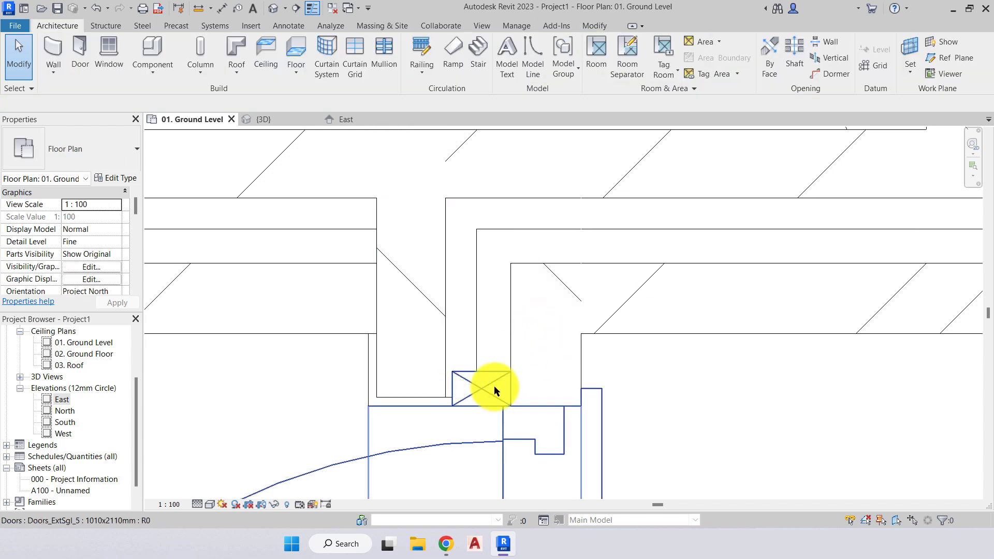
{"action": "scroll", "coordinate": [494, 387], "scroll_direction": "up", "scroll_amount": 2}
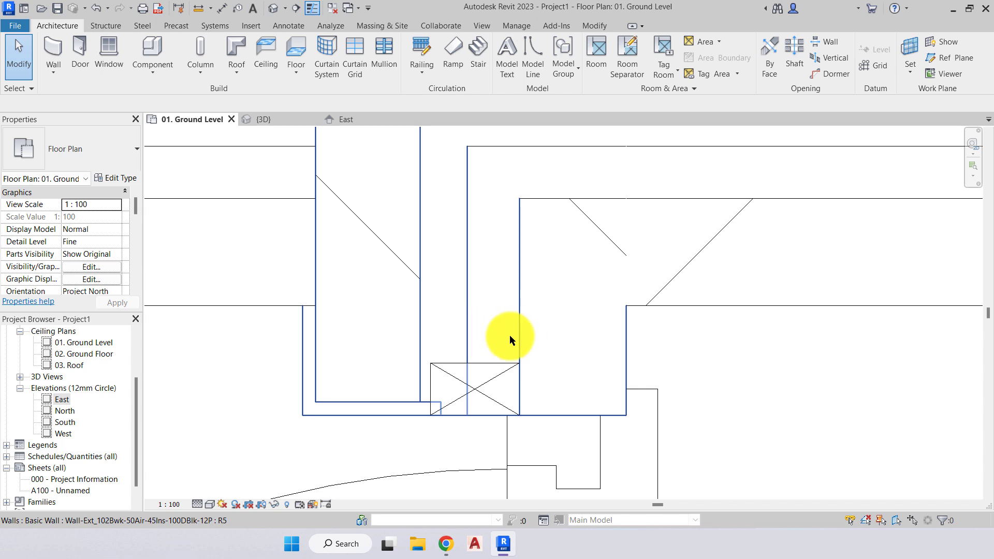
{"action": "scroll", "coordinate": [502, 328], "scroll_direction": "down", "scroll_amount": 3}
{"action": "middle_click_drag", "start_coordinate": [501, 379], "coordinate": [518, 248]}
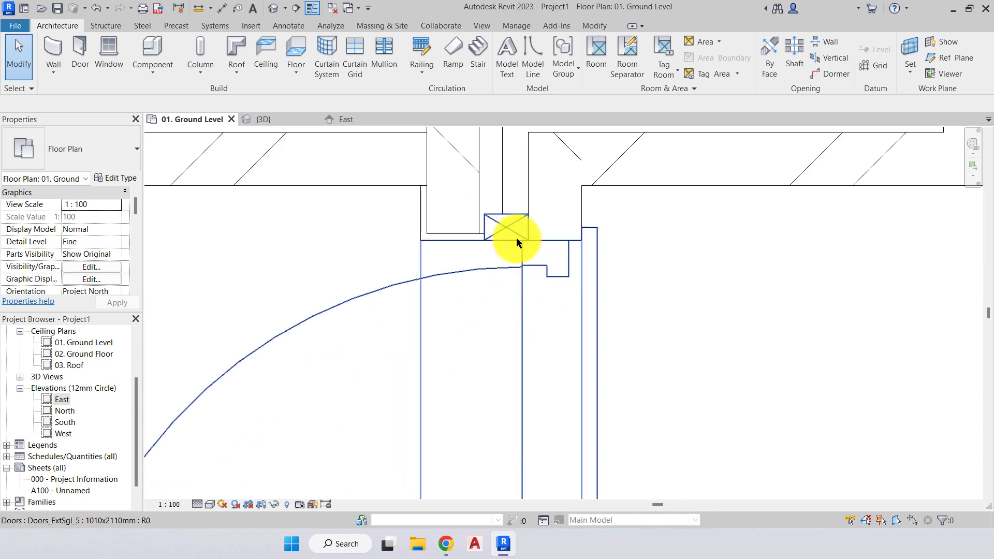
Try flipping the external door's facing and hand, and return it to the original inward swing hinged at the lower jamb
{"action": "scroll", "coordinate": [514, 254], "scroll_direction": "down", "scroll_amount": 5}
{"action": "middle_click_drag", "start_coordinate": [522, 287], "coordinate": [527, 246]}
{"action": "left_click", "coordinate": [493, 265]}
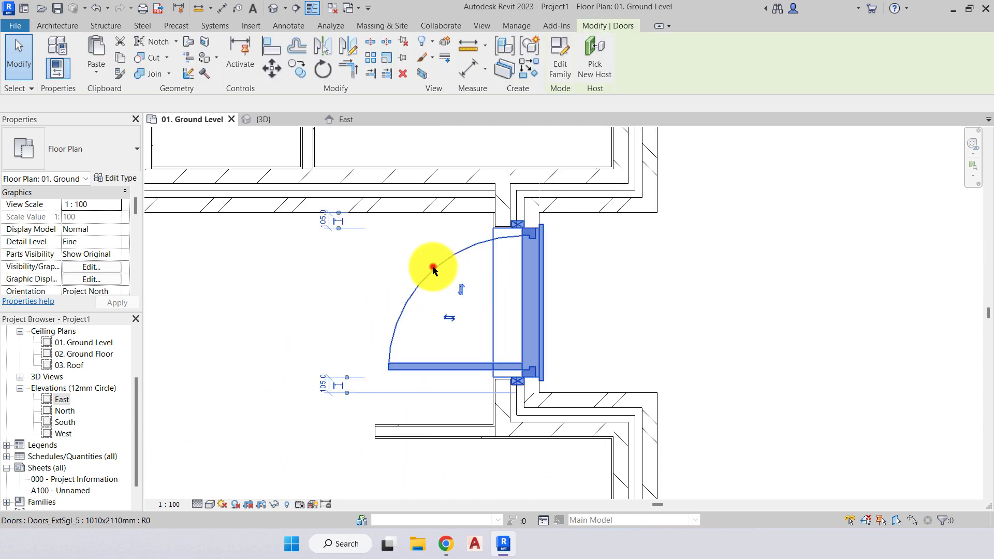
{"action": "middle_click_drag", "start_coordinate": [428, 271], "coordinate": [490, 347]}
{"action": "left_click", "coordinate": [484, 355]}
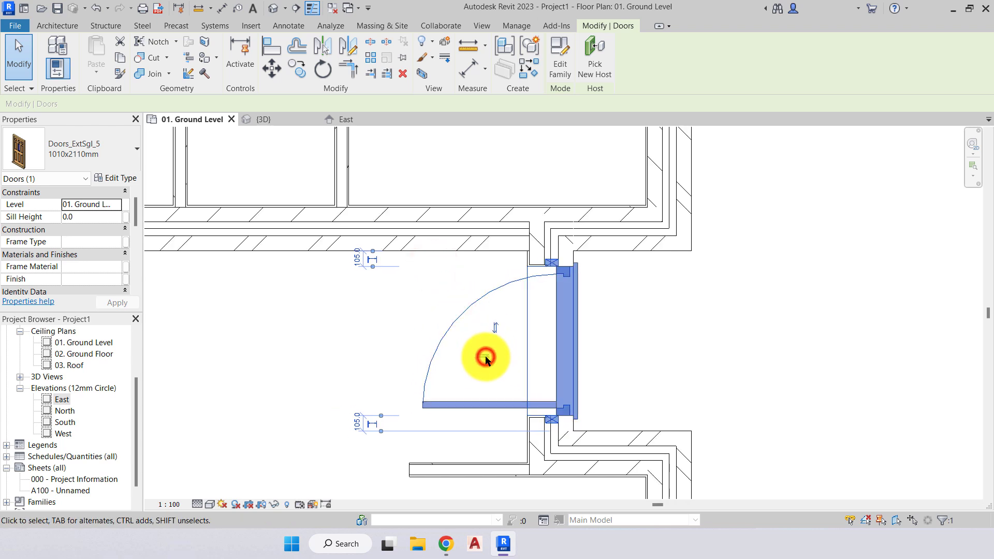
{"action": "left_click", "coordinate": [616, 355]}
{"action": "left_click", "coordinate": [495, 327]}
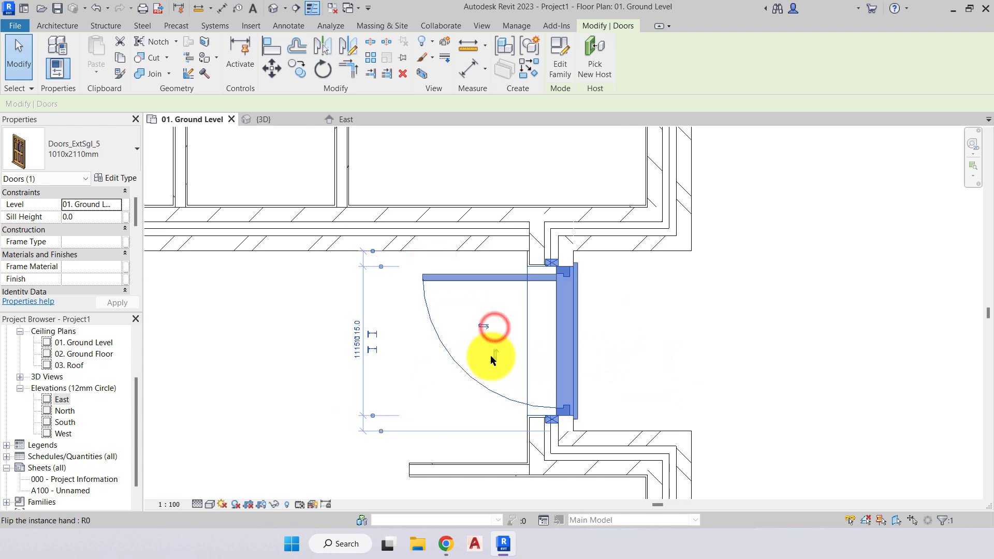
{"action": "left_click", "coordinate": [488, 323]}
{"action": "left_click", "coordinate": [618, 323]}
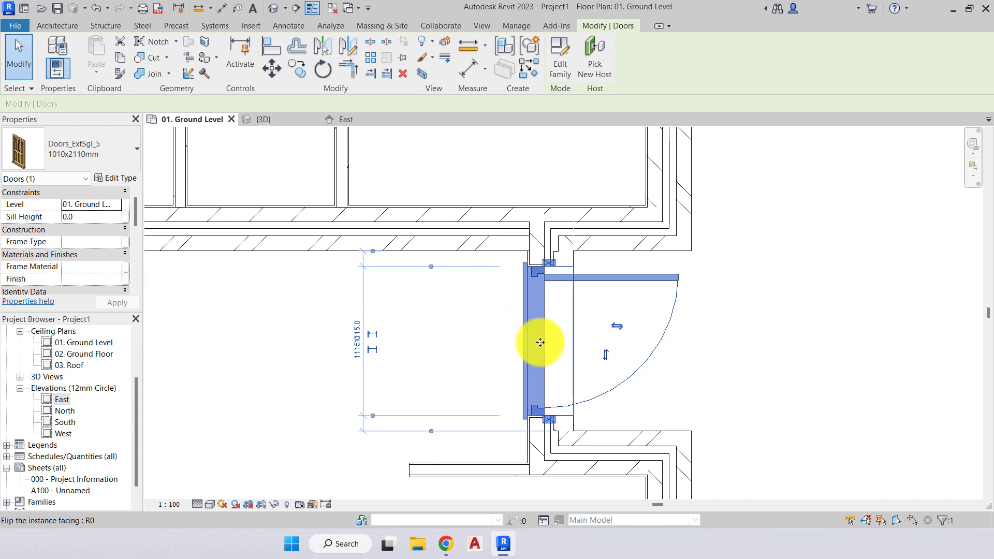
{"action": "left_click", "coordinate": [496, 350]}
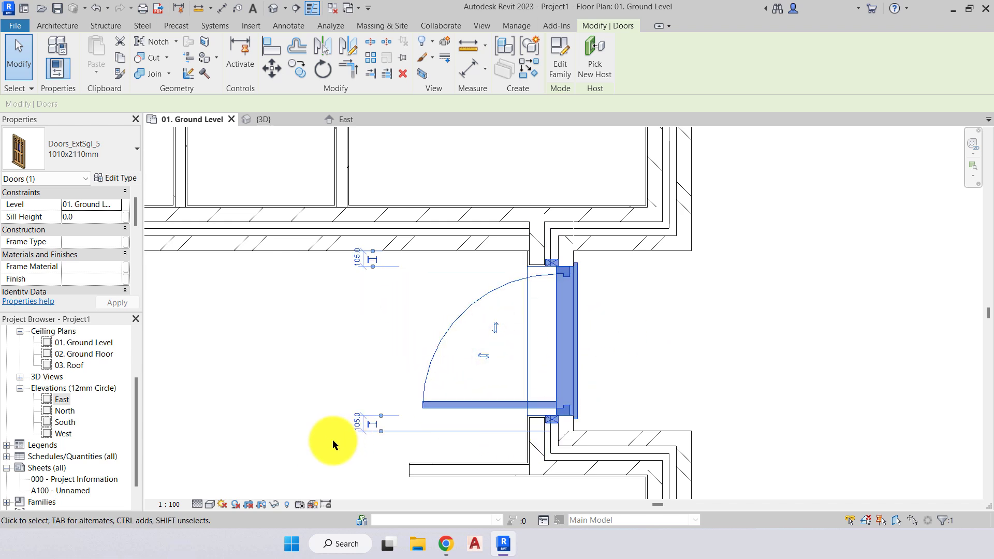
{"action": "scroll", "coordinate": [333, 439], "scroll_direction": "up", "scroll_amount": 3}
{"action": "middle_click_drag", "start_coordinate": [346, 416], "coordinate": [352, 452]}
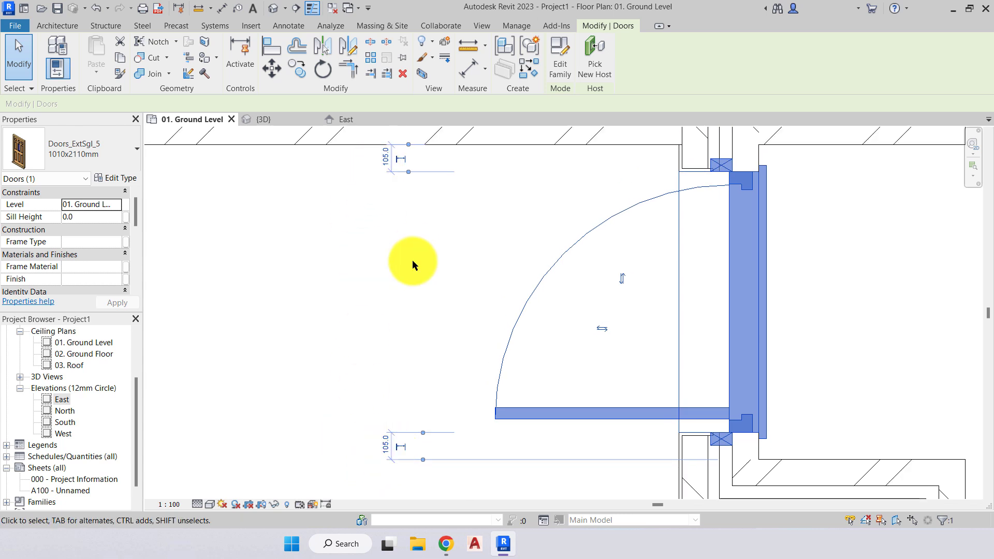
{"action": "scroll", "coordinate": [362, 330], "scroll_direction": "down", "scroll_amount": 3}
{"action": "scroll", "coordinate": [420, 283], "scroll_direction": "up", "scroll_amount": 1}
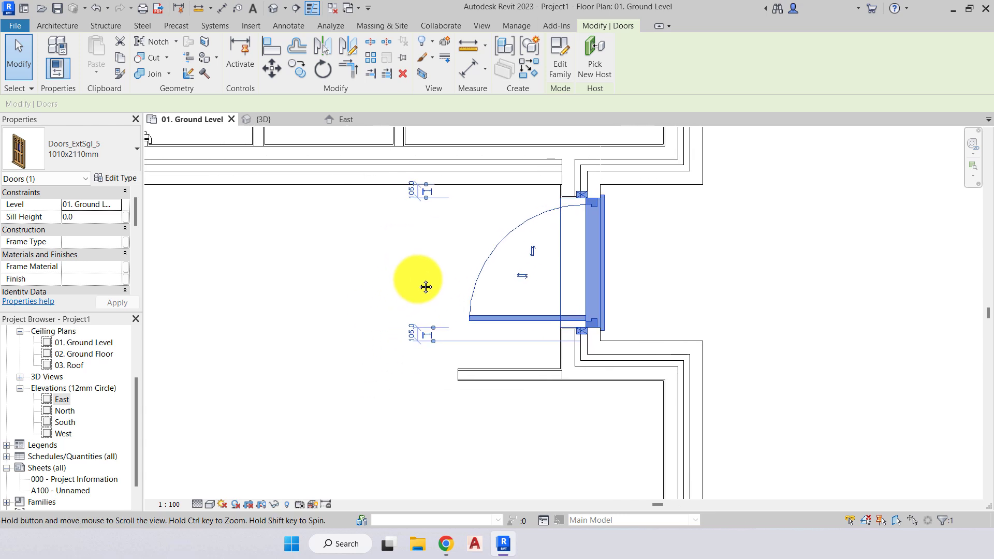
{"action": "left_click", "coordinate": [416, 280]}
{"action": "scroll", "coordinate": [414, 265], "scroll_direction": "down", "scroll_amount": 3}
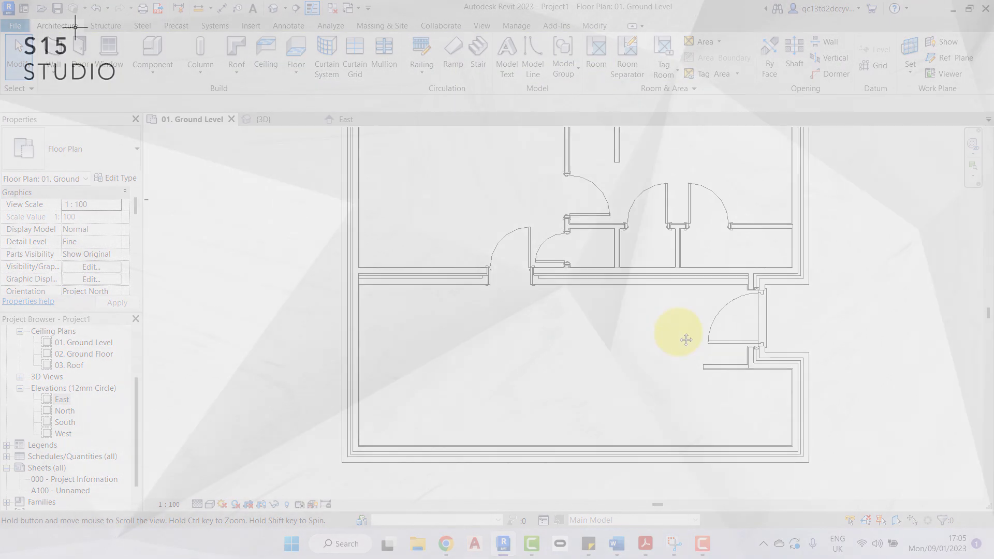